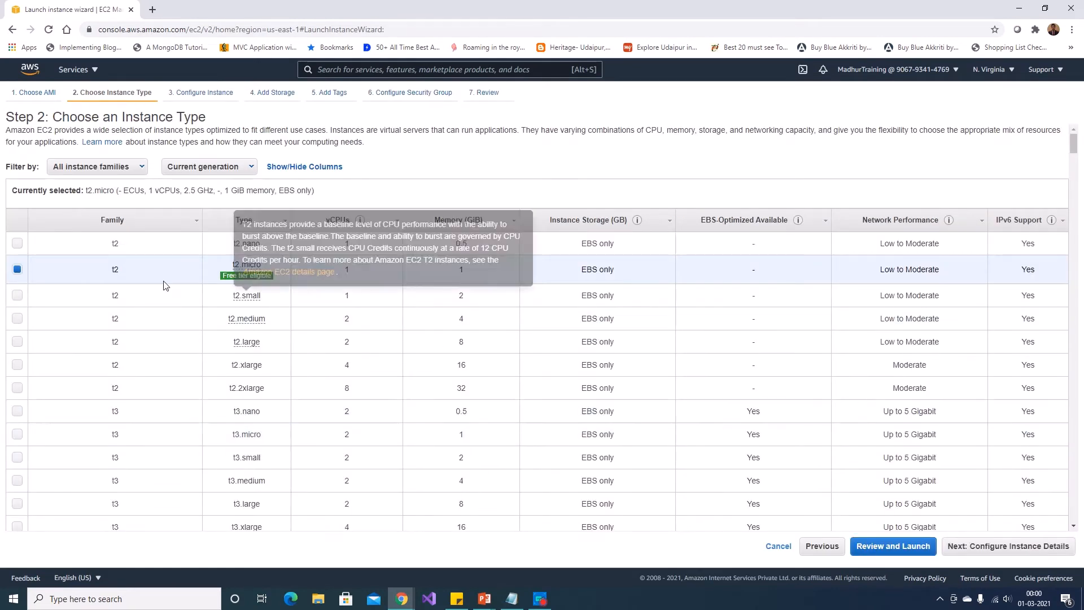
- Keep the t2.micro instance type and place the instance in the default subnet of us-east-1a
left_click(993, 548)
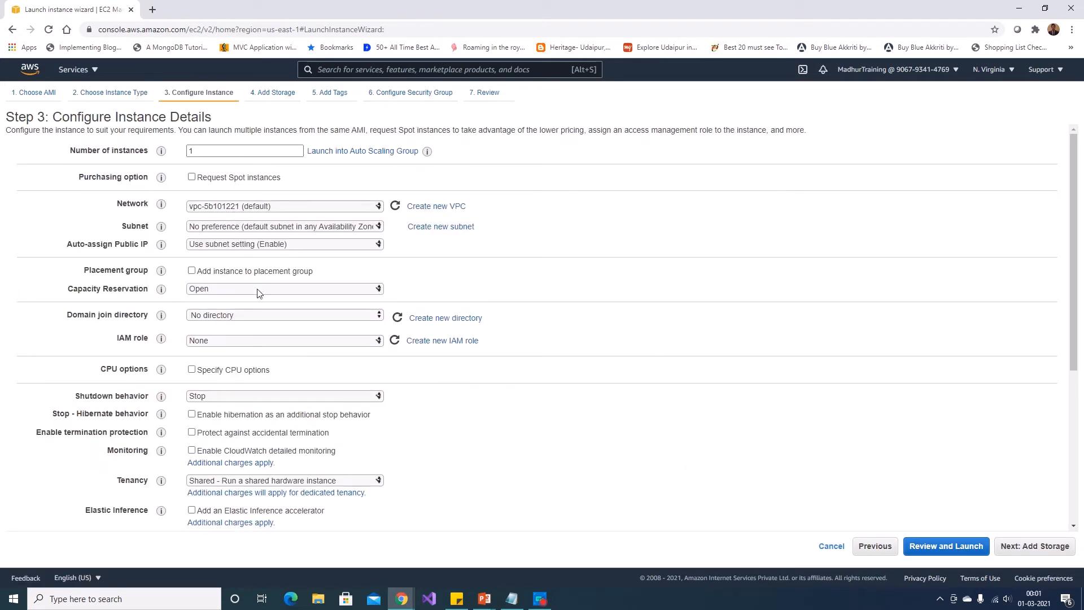
left_click(270, 226)
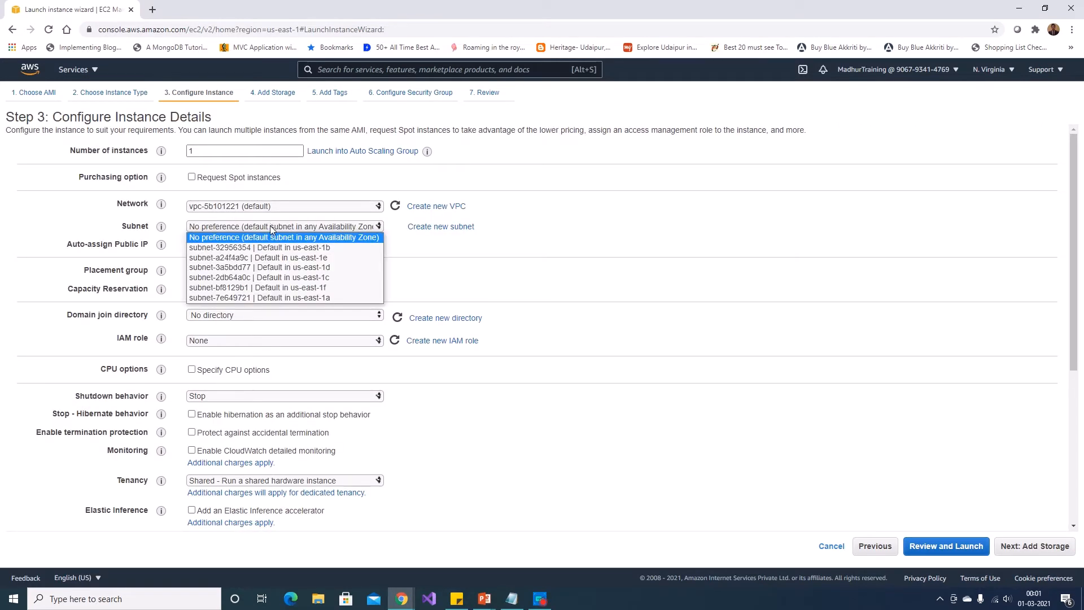
left_click(280, 298)
left_click(611, 289)
- Copy the whole httpd setup bash script from Notepad and paste it as text into the instance's user data
scroll(484, 252, "down", 5)
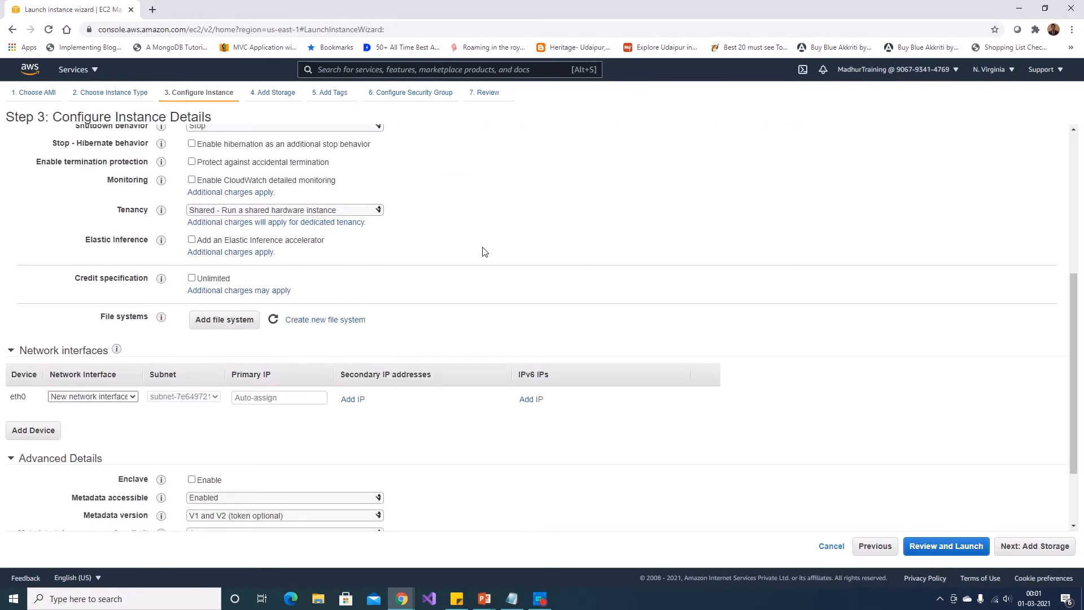
scroll(449, 206, "down", 2)
left_click(339, 497)
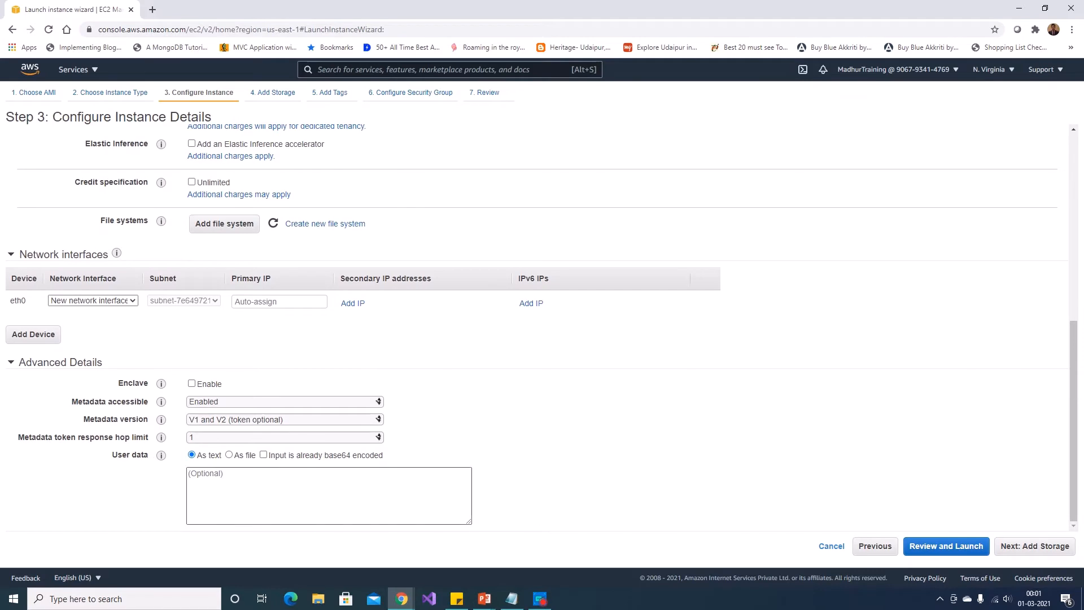
left_click(511, 599)
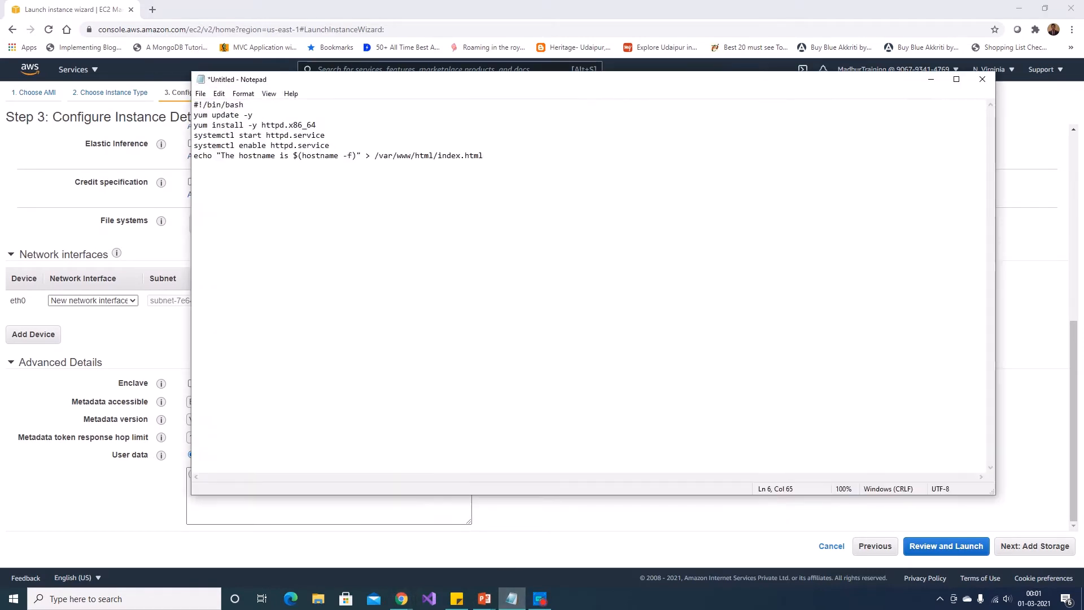
left_click_drag(484, 156, 194, 105)
key("ctrl+c")
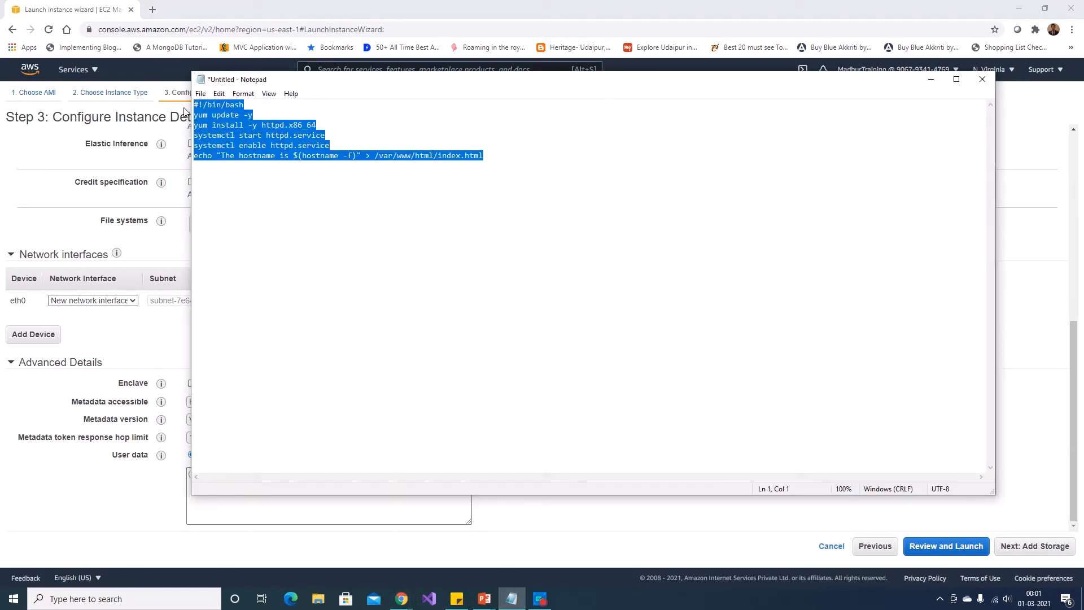
key("alt+Tab")
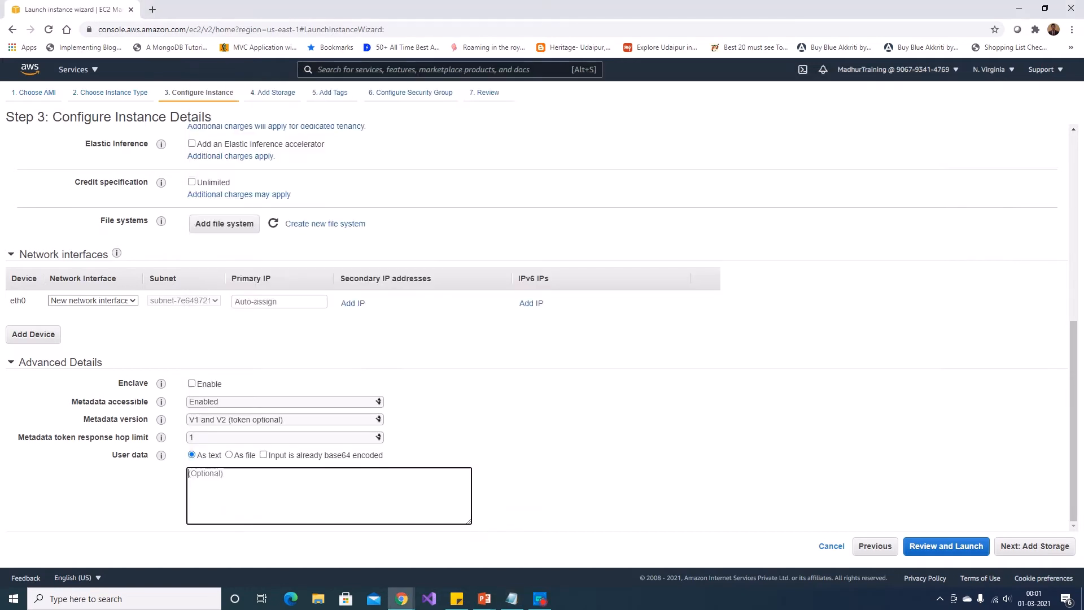
key("ctrl+v")
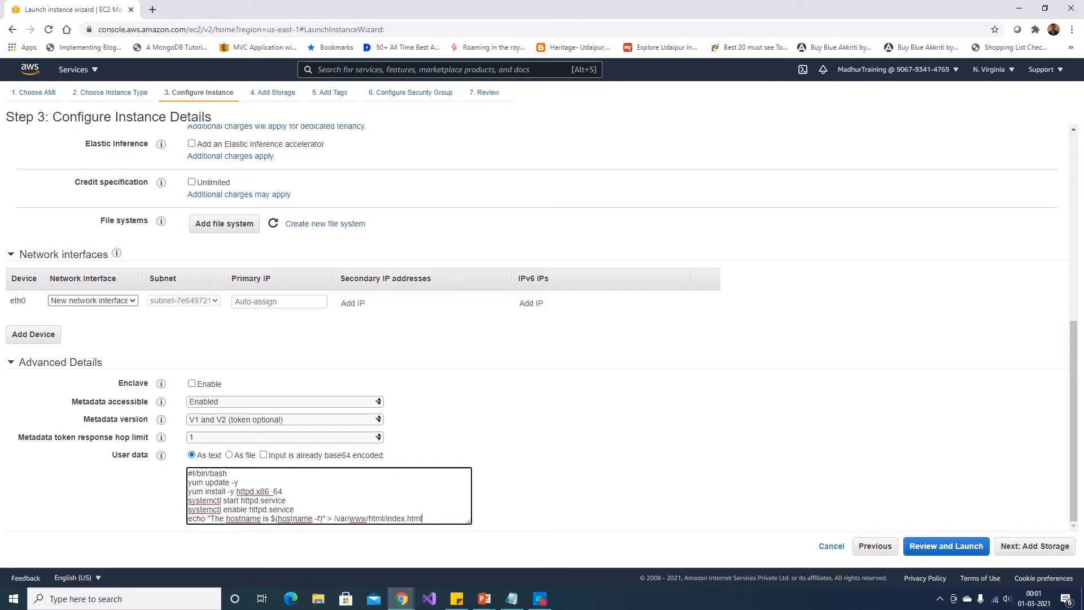
- Proceed to the security group configuration, keeping the default storage and adding no tags
left_click(1024, 548)
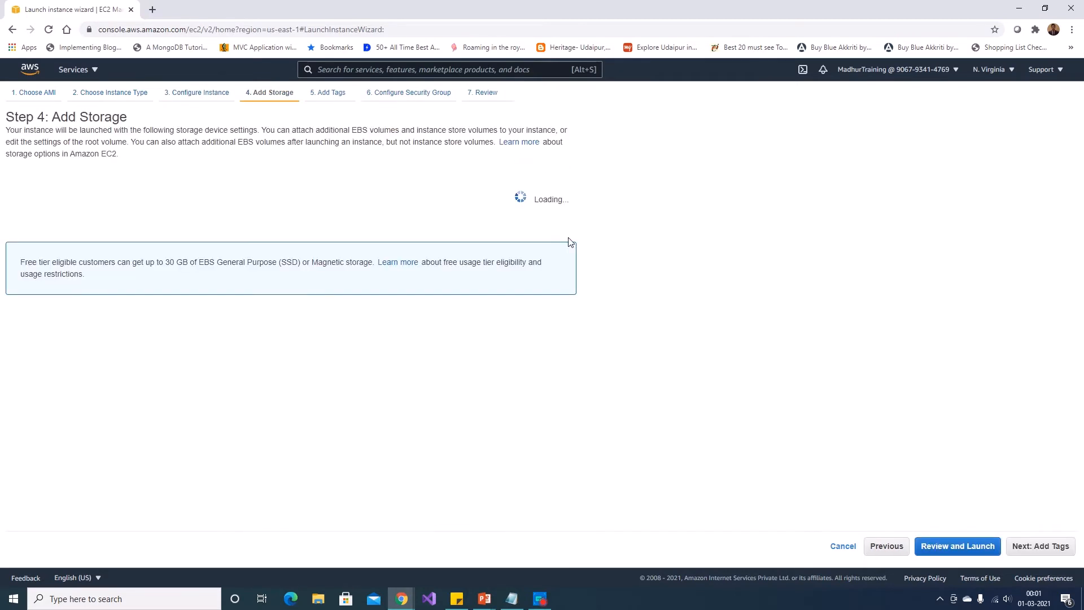
left_click(1041, 546)
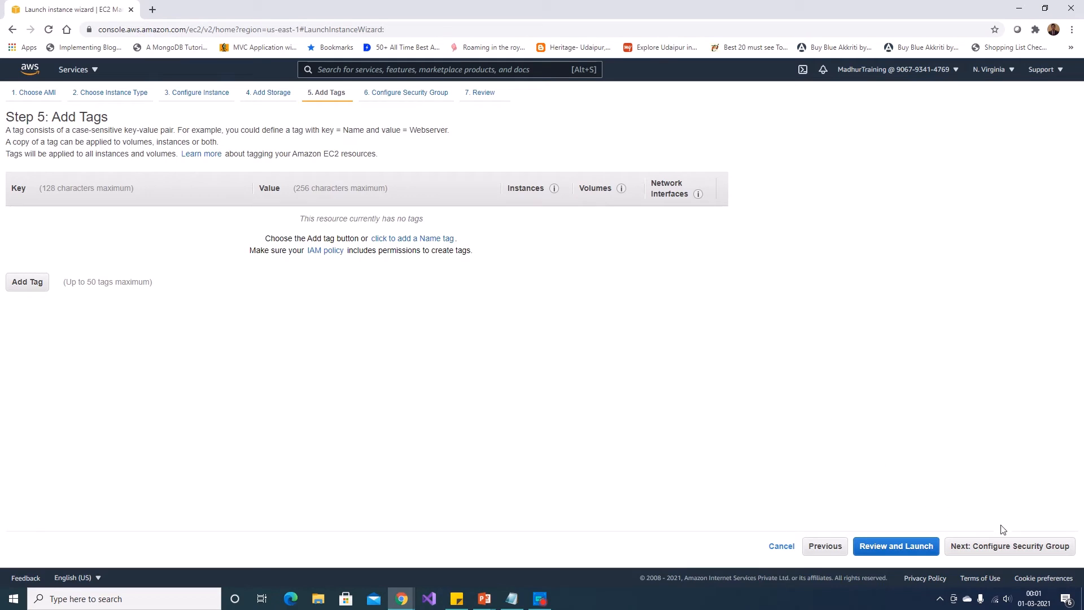
left_click(1011, 546)
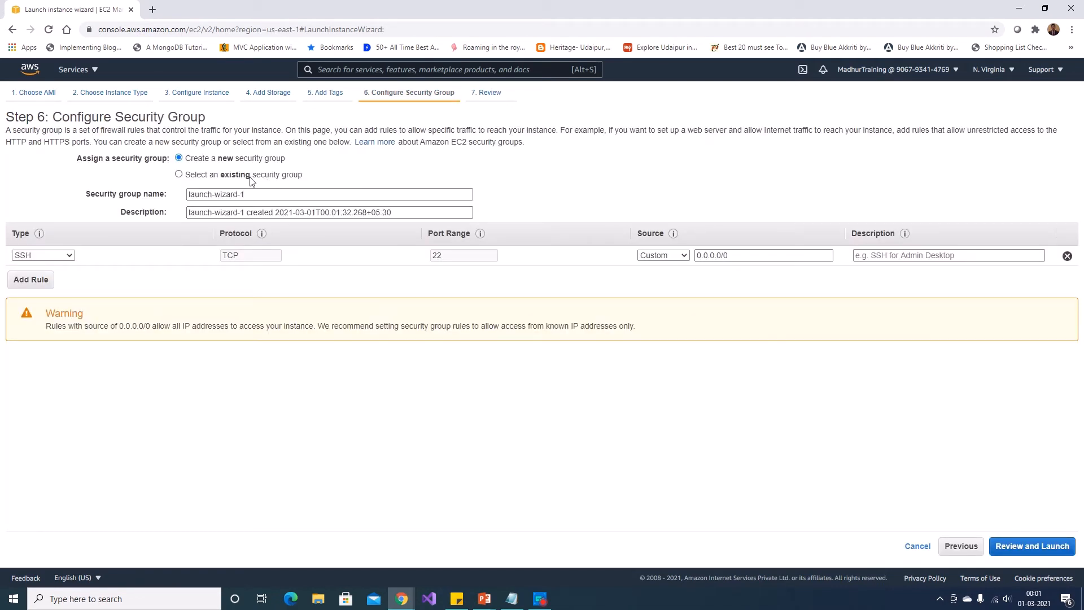
- Name the new security group MySecurityGroup and change its SSH rule to HTTP
left_click(231, 194)
key("ctrl+a")
type("My")
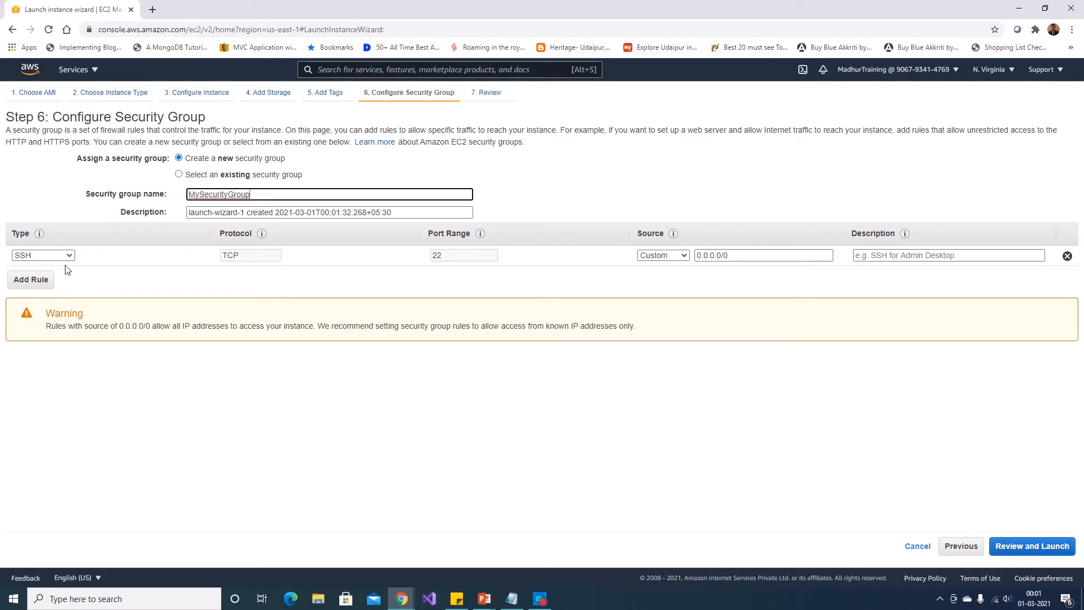
left_click(43, 255)
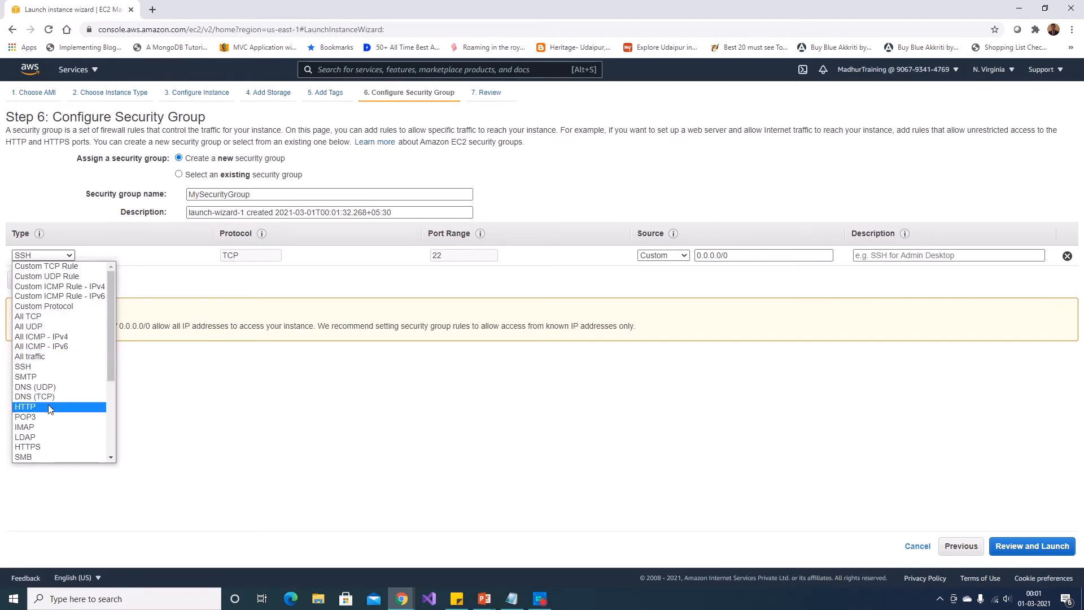
left_click(34, 407)
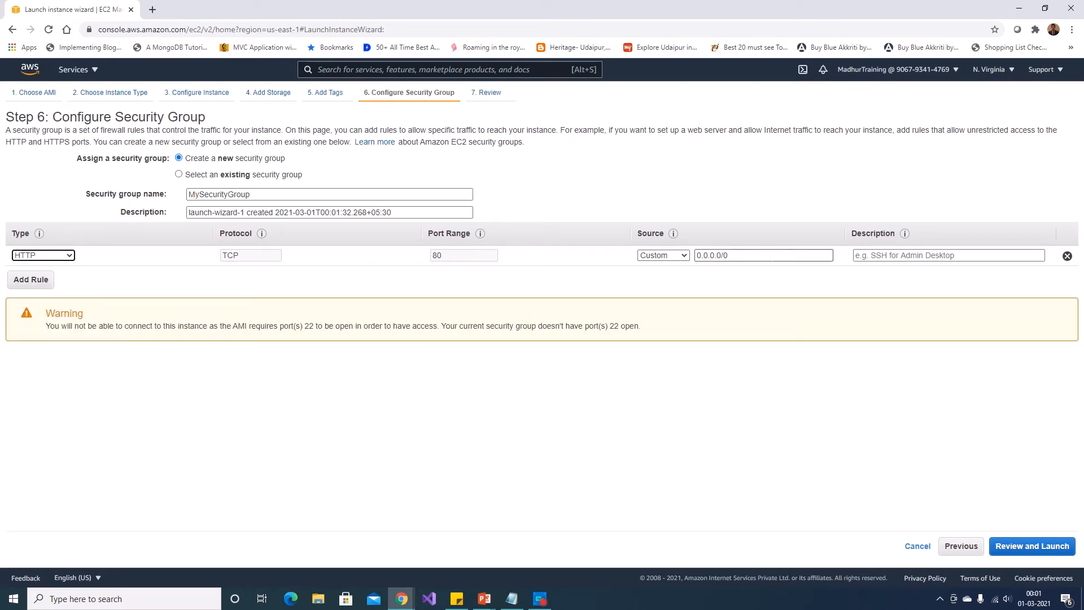
- Launch the reviewed instance with the existing key pair MyTrainingKeyPair, acknowledging access to its private key file
left_click(1033, 546)
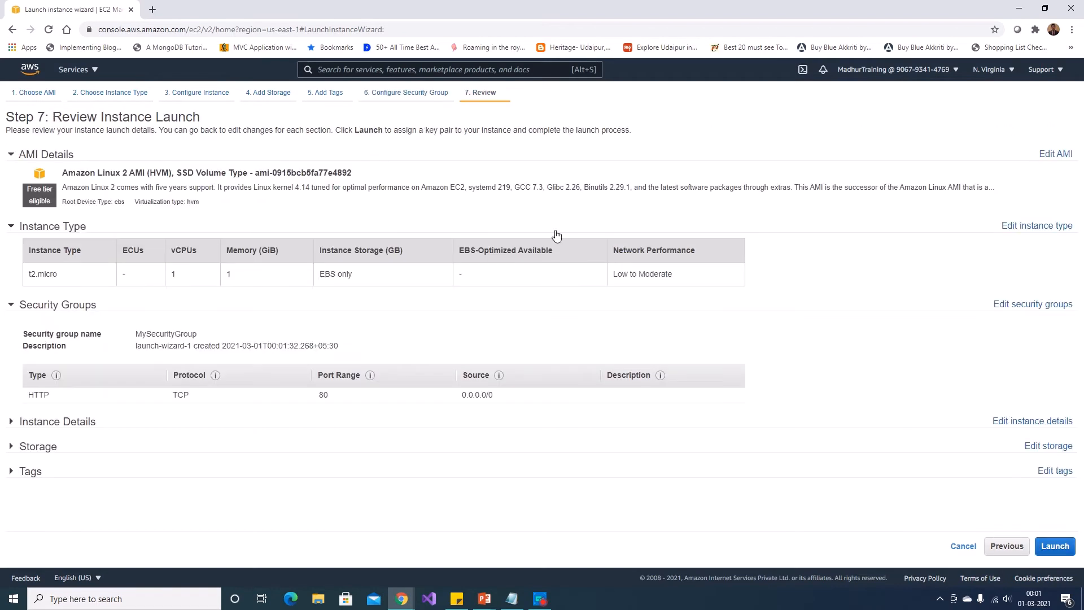
left_click(1055, 546)
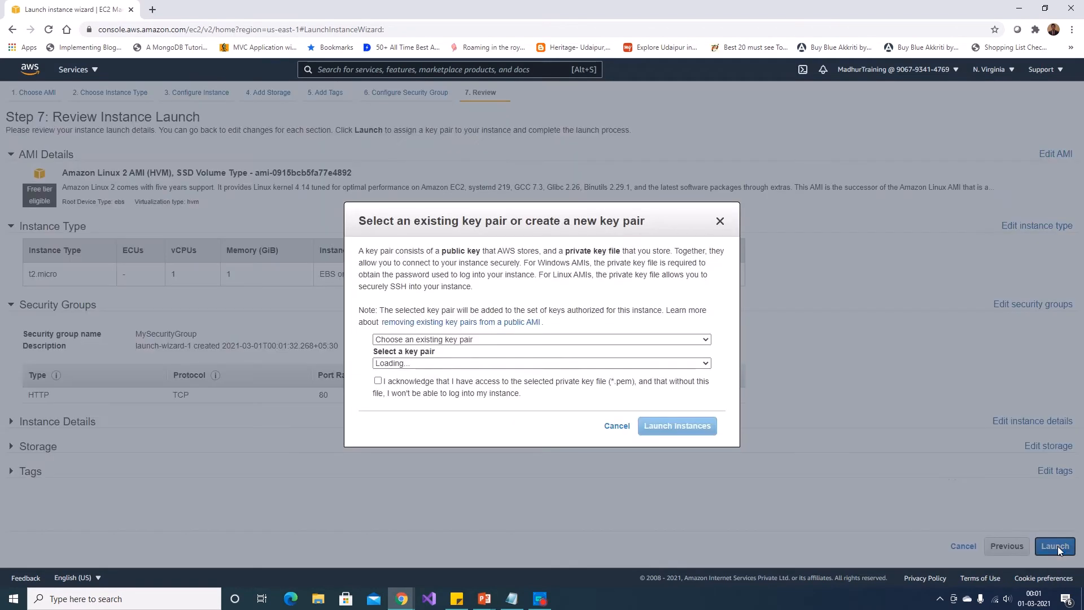
left_click(451, 365)
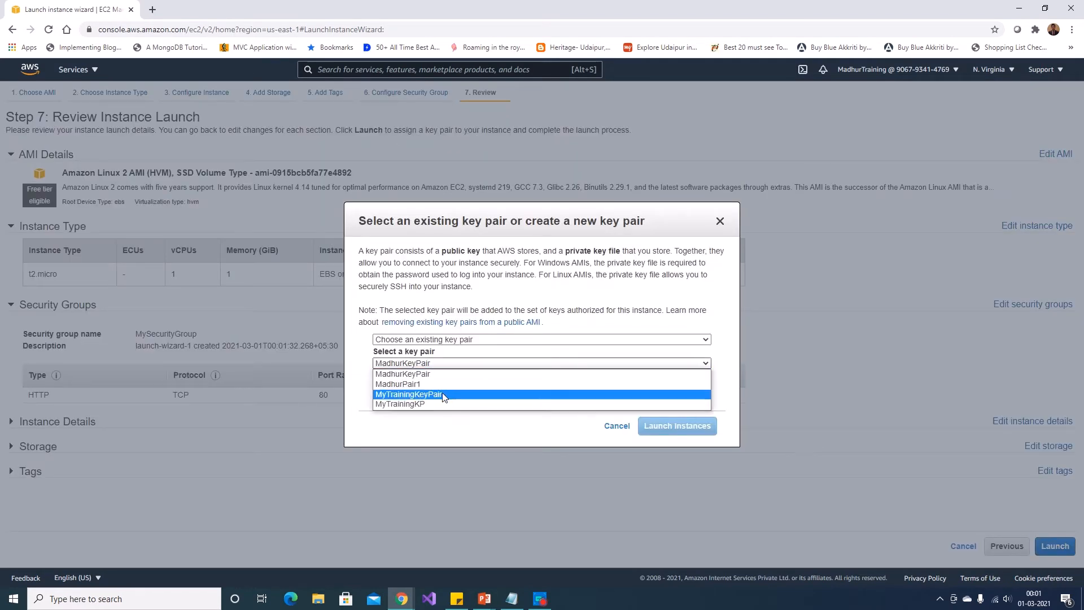
left_click(423, 395)
left_click(423, 395)
left_click(678, 427)
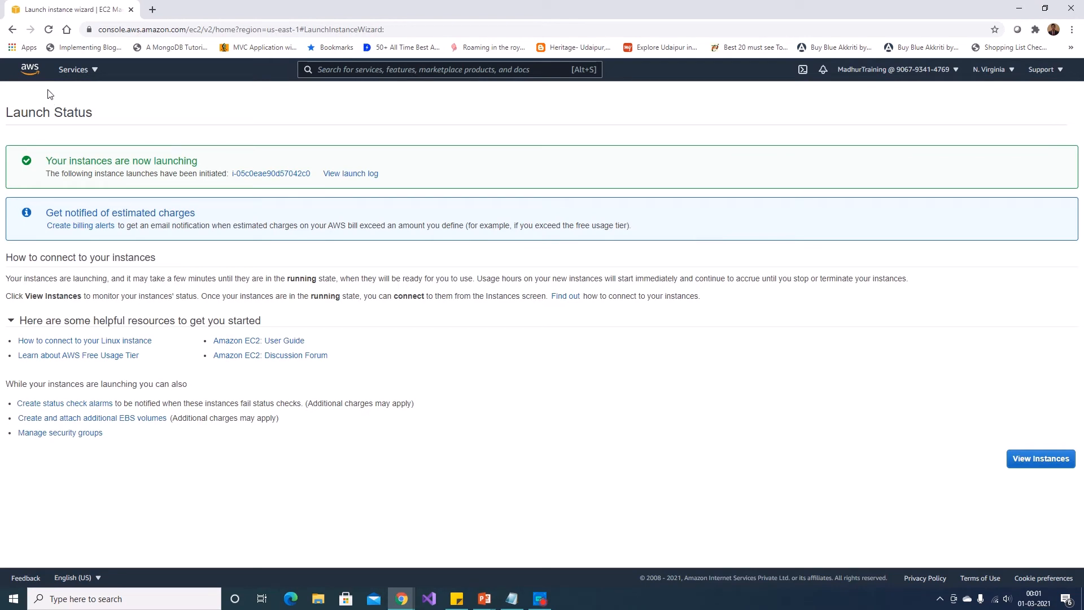
- Start launching a second instance from the 64-bit (x86) Amazon Linux 2 AMI with the t2.micro type
left_click(1028, 463)
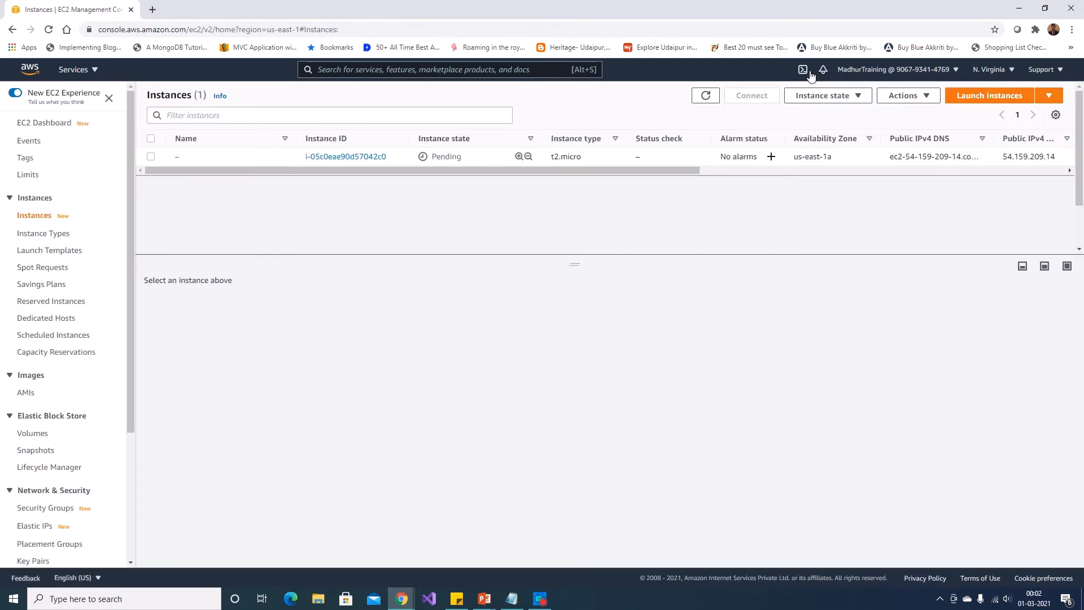
left_click(990, 97)
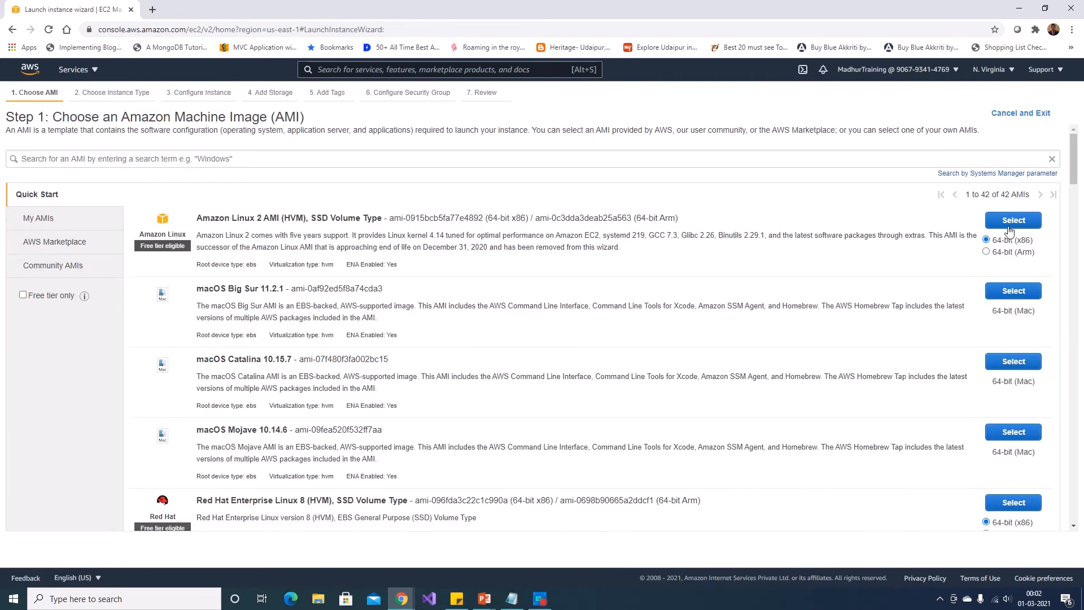
left_click(1009, 226)
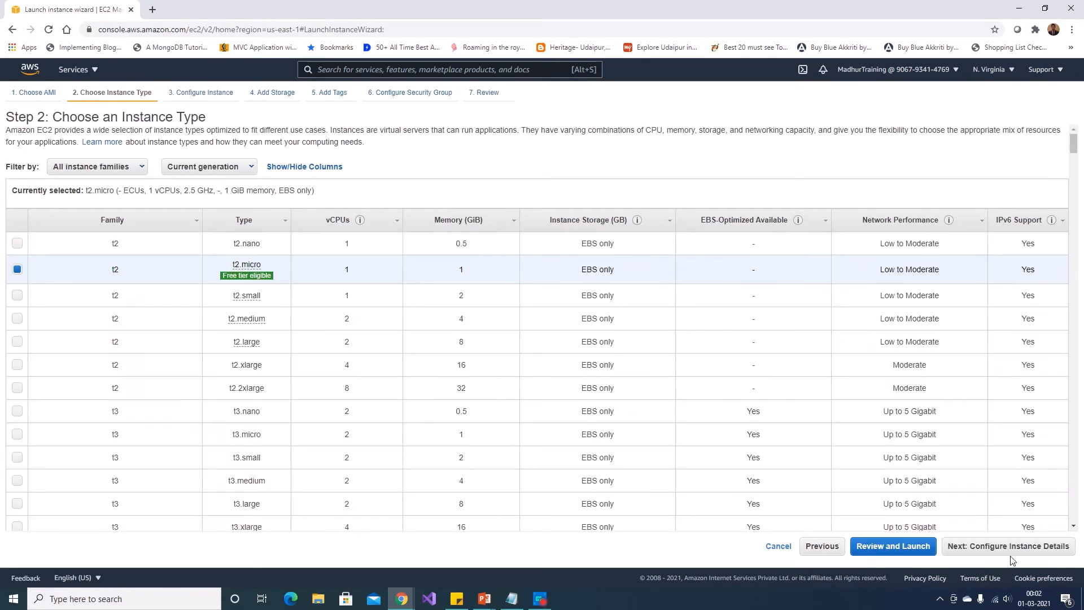
left_click(1011, 546)
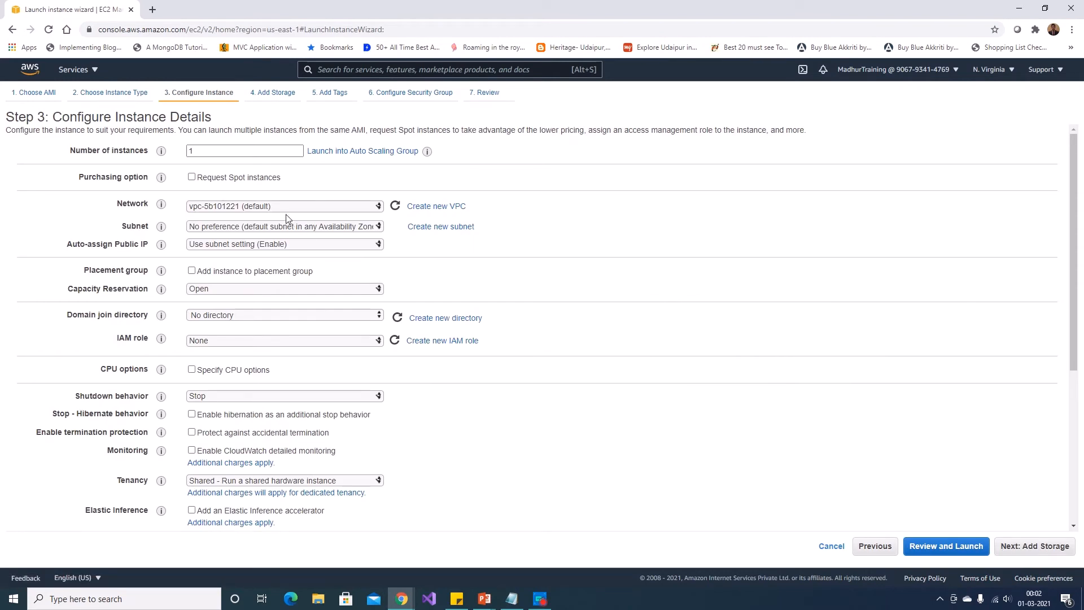
- Place the second instance in the default us-east-1b subnet and paste the copied httpd setup script as its user data
left_click(281, 228)
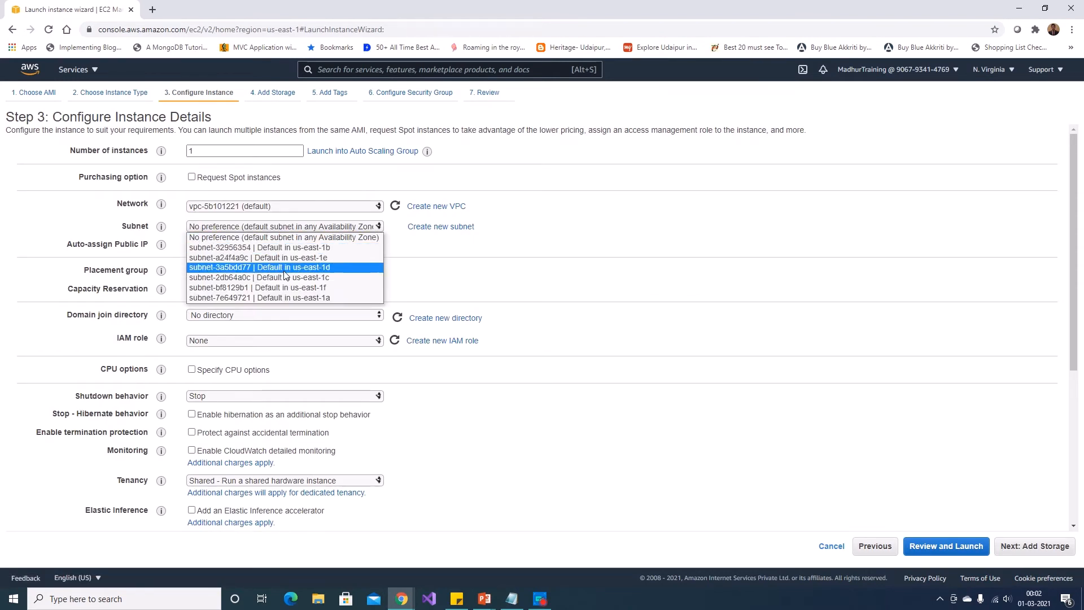
left_click(294, 248)
scroll(717, 341, "down", 6)
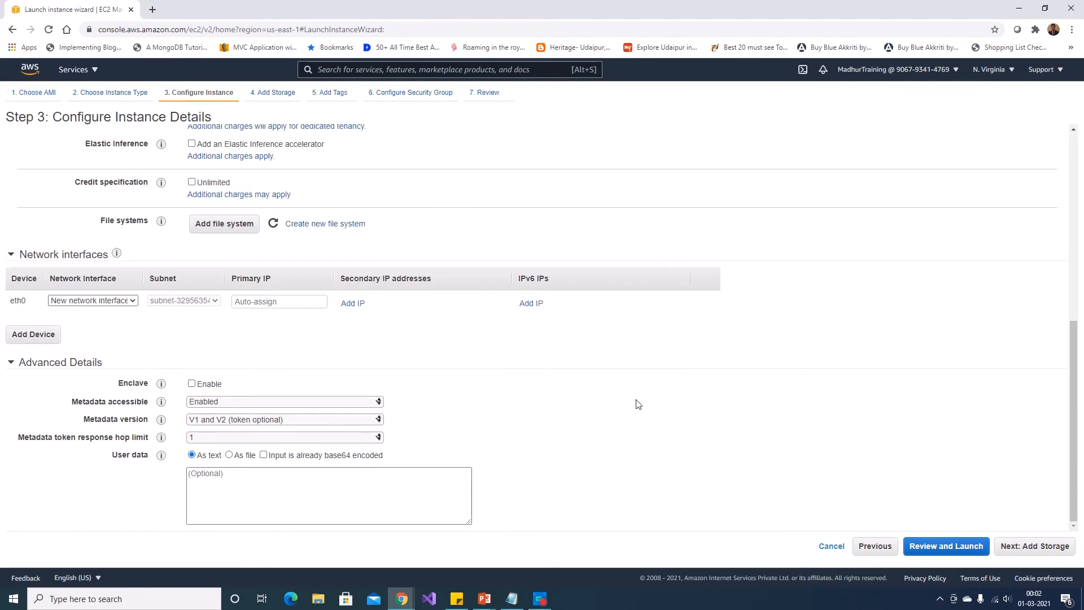
left_click(329, 495)
key("ctrl+v")
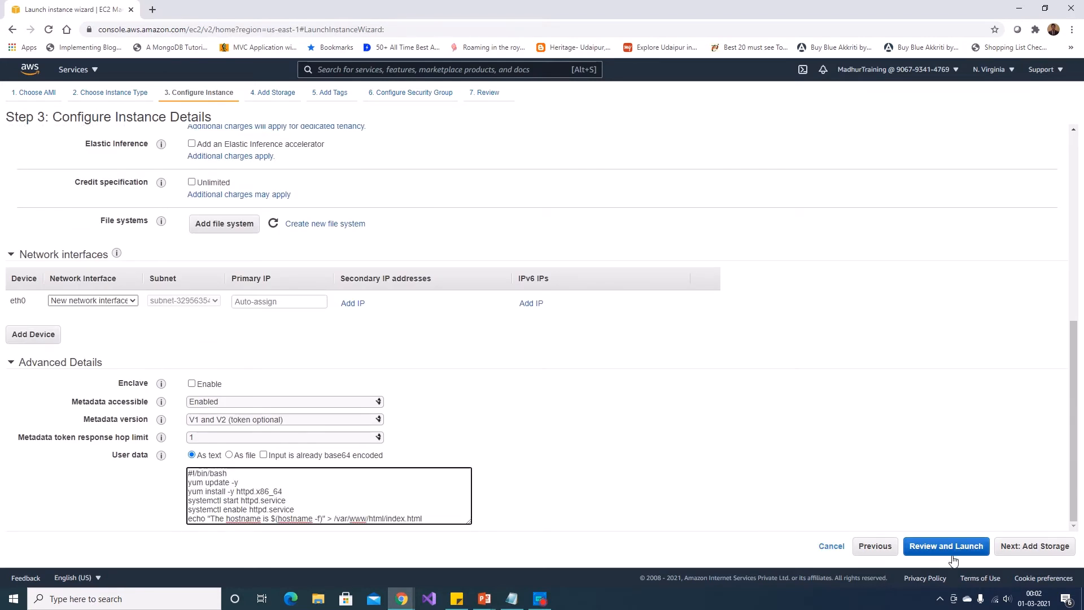
- Keep the default storage and tags, and assign the existing security group MySecurityGroup to the second instance
left_click(1007, 550)
left_click(1029, 552)
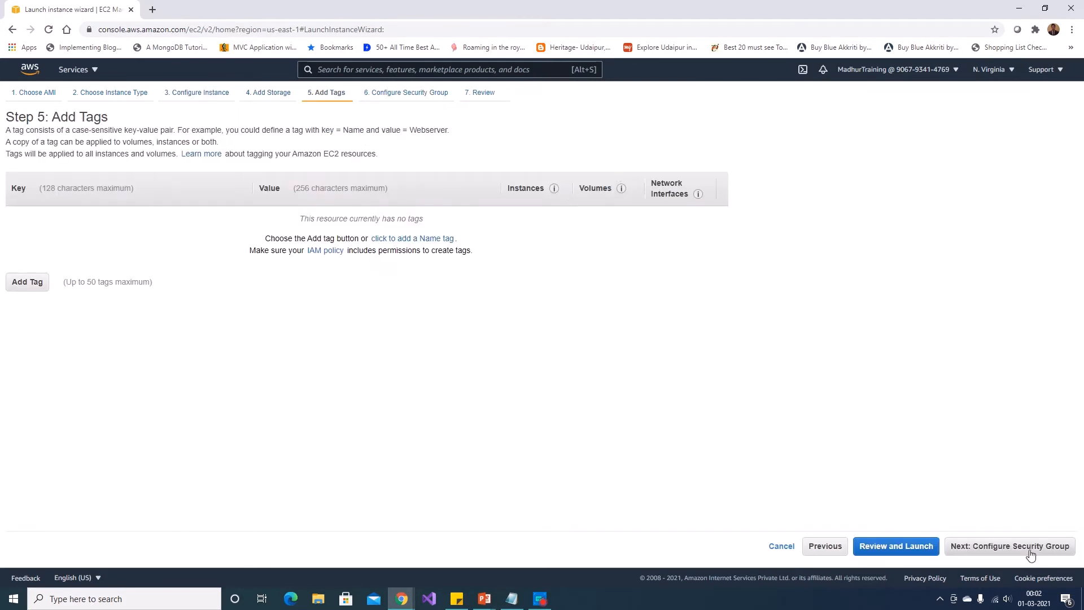
left_click(1031, 554)
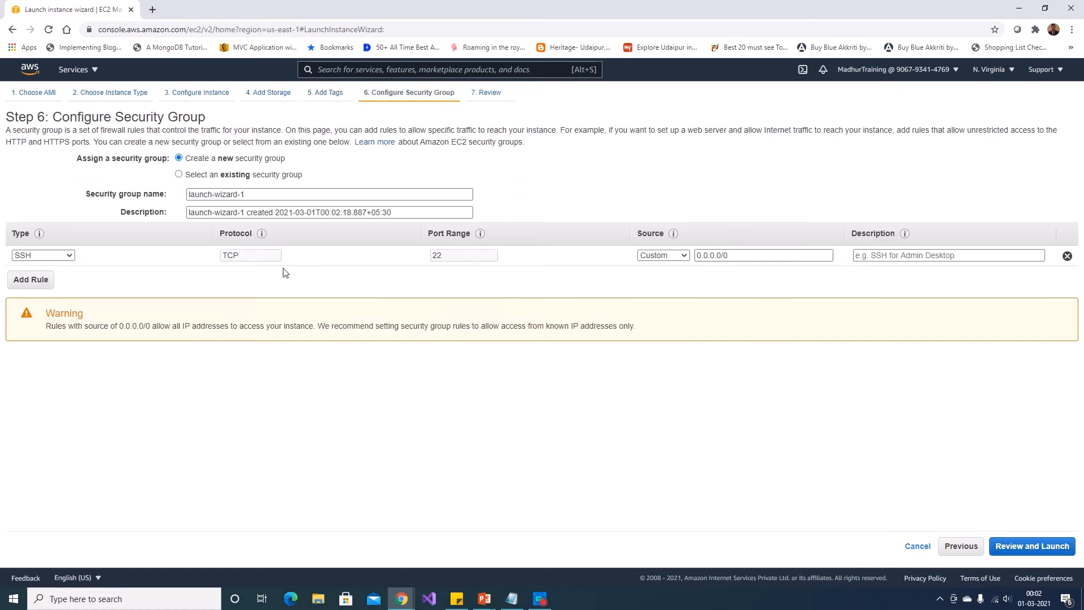
left_click(210, 176)
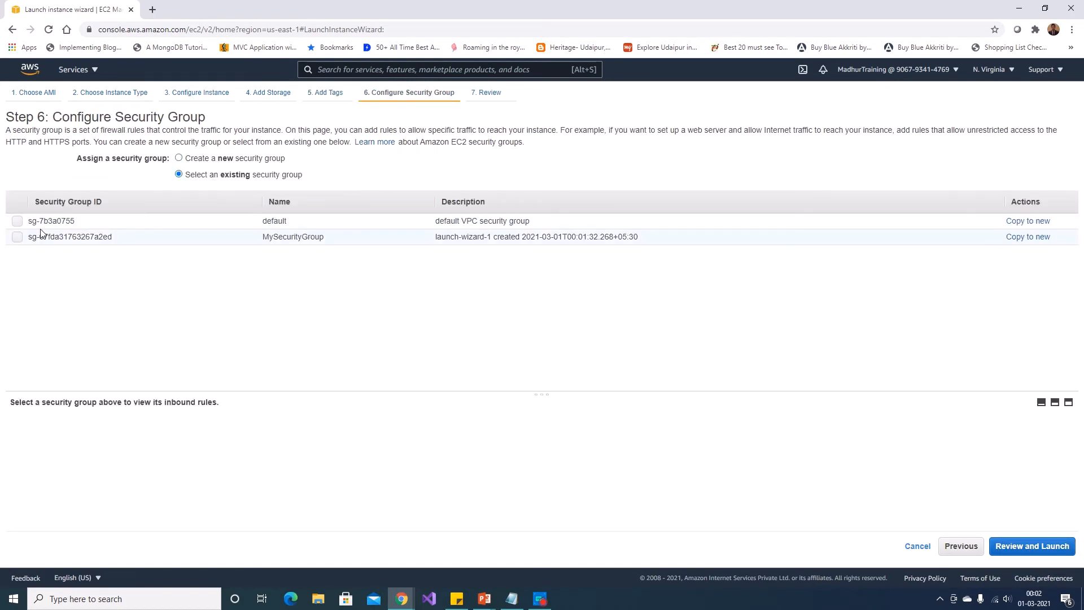
left_click(17, 238)
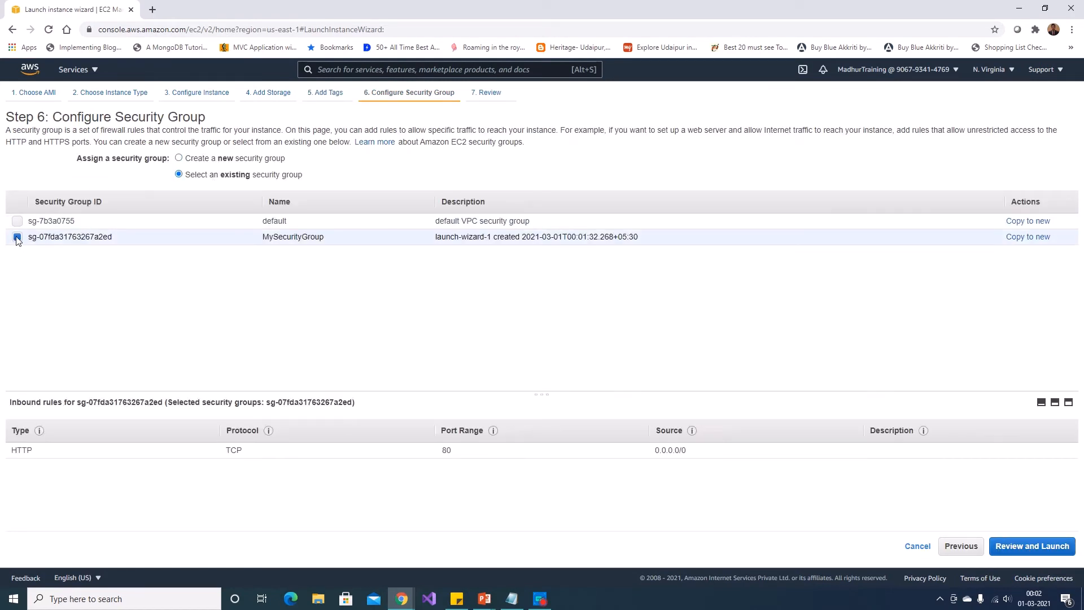
- Proceed to the second instance's launch review, continuing without opening port 22
left_click(1034, 547)
left_click(859, 280)
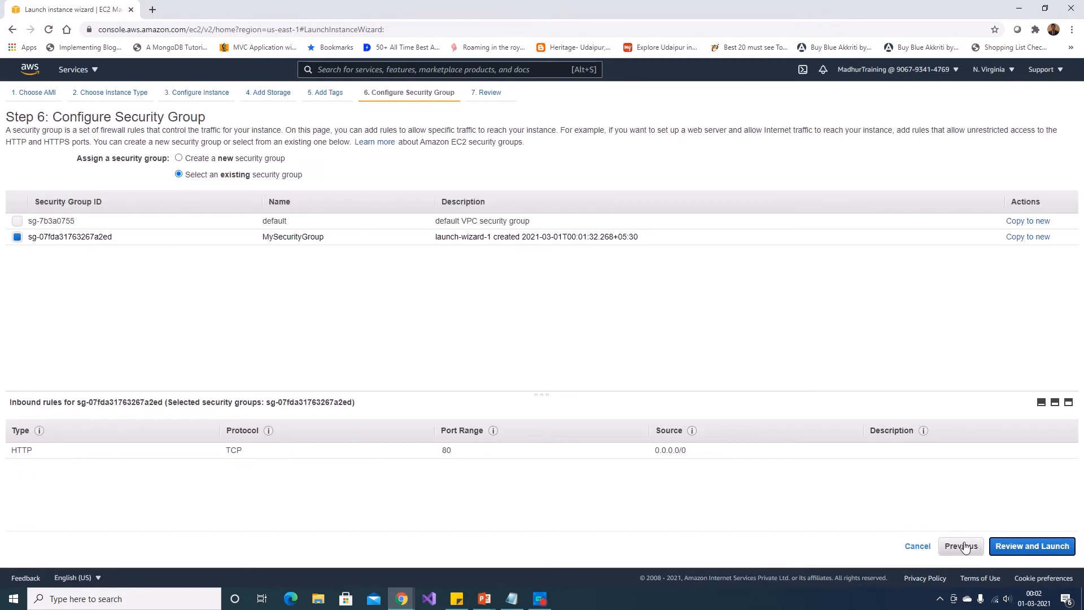
left_click(1015, 551)
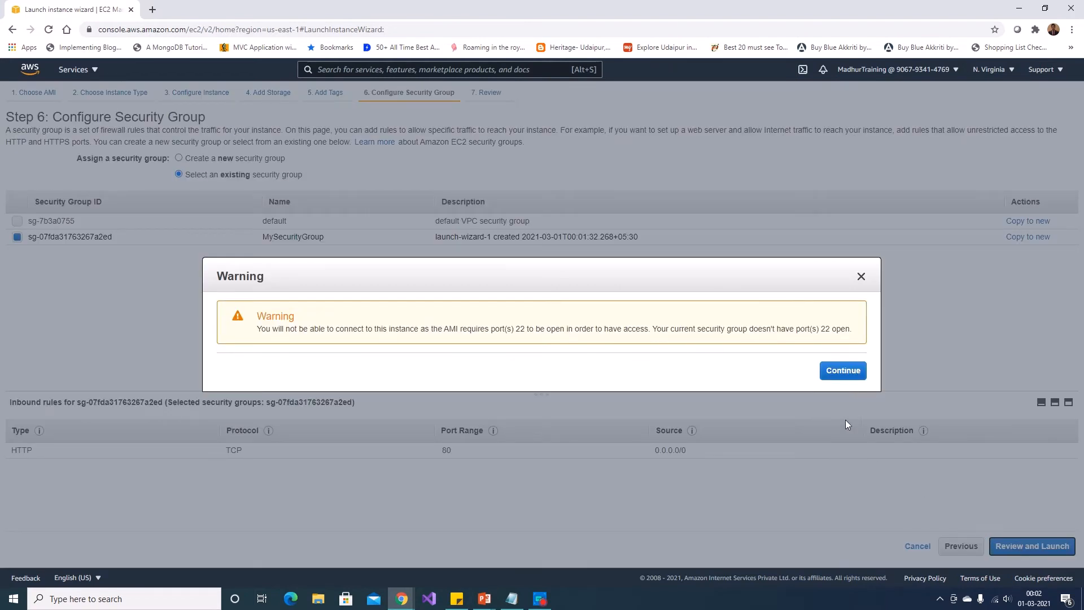
left_click(840, 375)
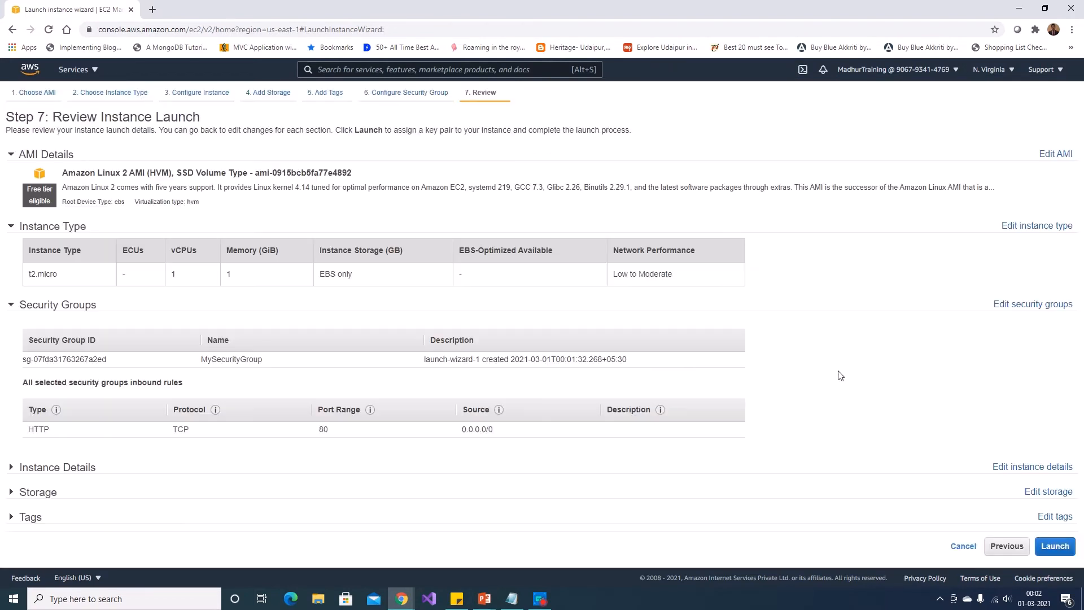
- Launch the second instance with the key pair MyTrainingKeyPair, acknowledging access to the private key file
left_click(1053, 546)
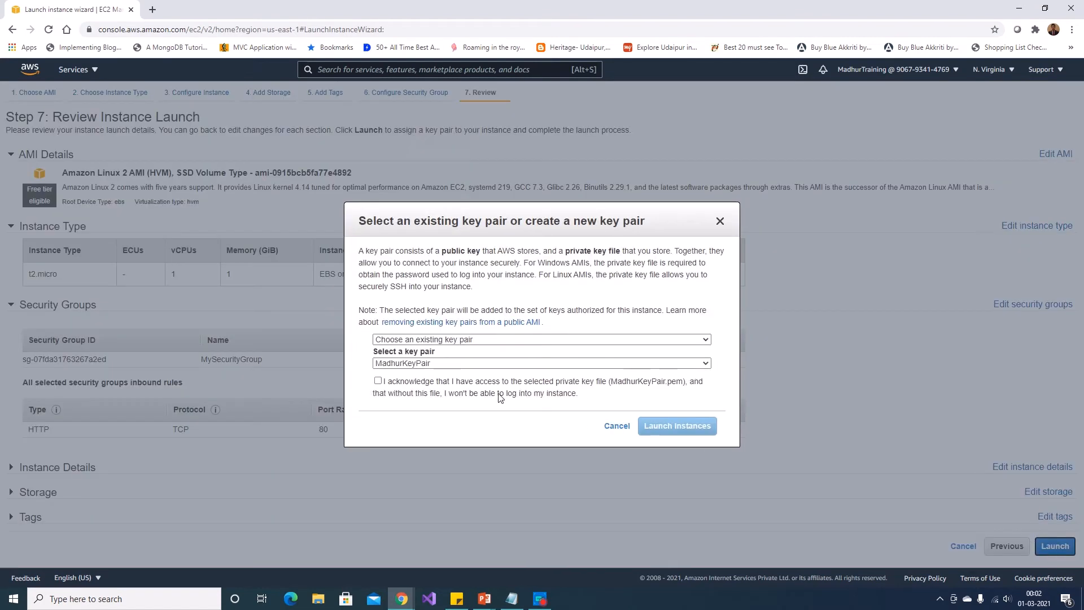
left_click(472, 363)
left_click(409, 394)
left_click(378, 380)
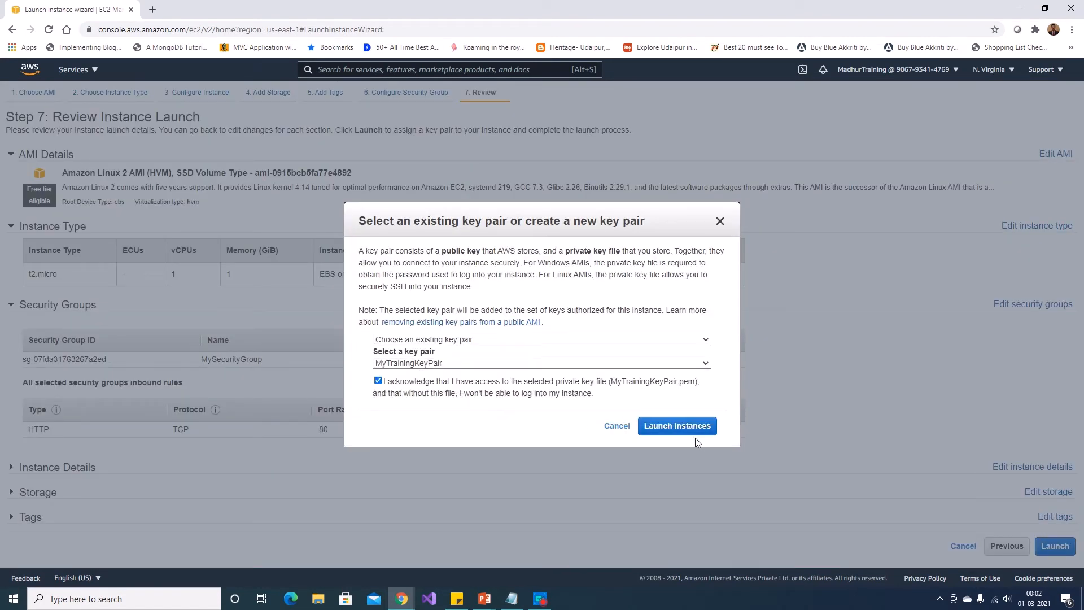
left_click(690, 435)
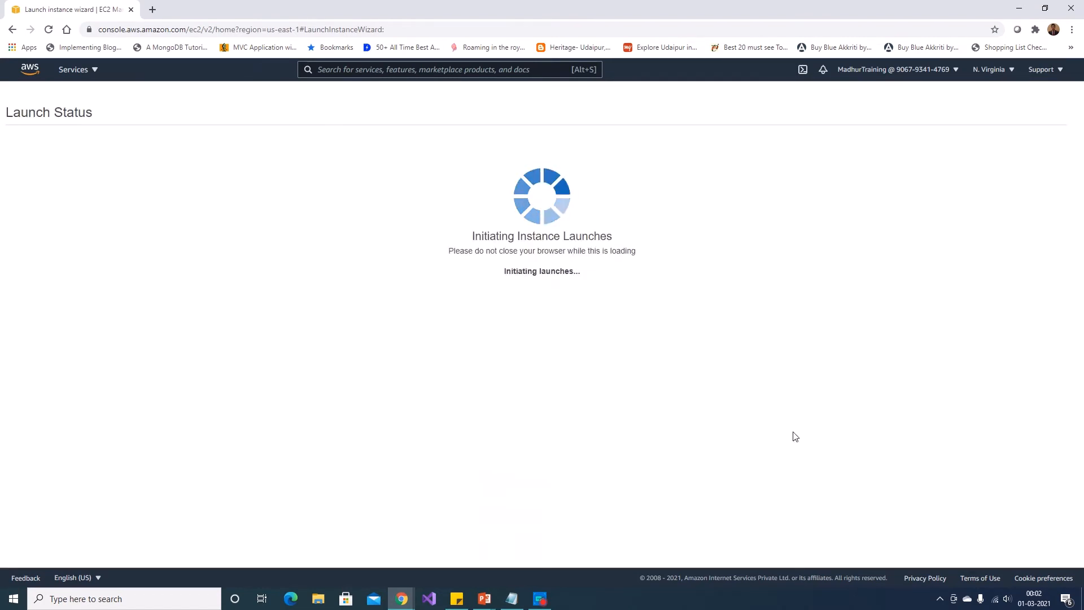
- Begin a third instance launch with the 64-bit (x86) Amazon Linux 2 AMI and the t2.micro type
left_click(1039, 457)
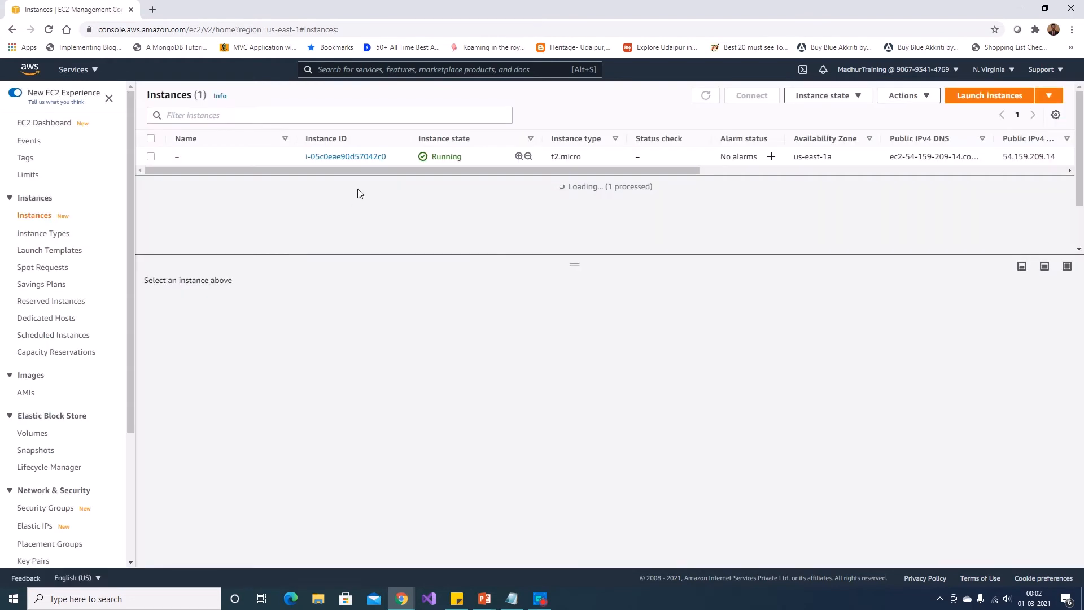
left_click(1003, 101)
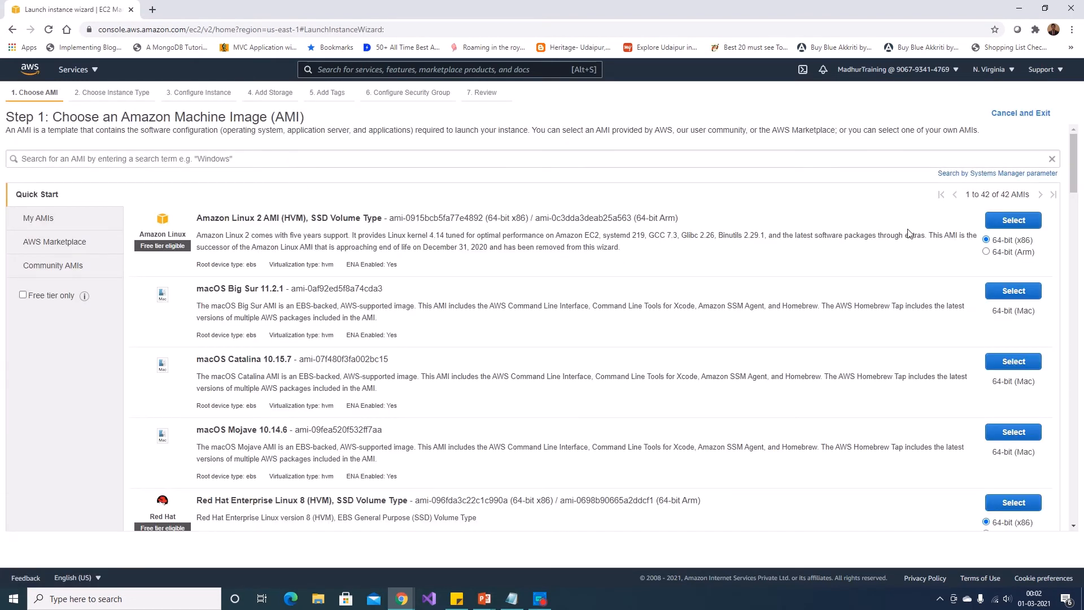
left_click(1013, 221)
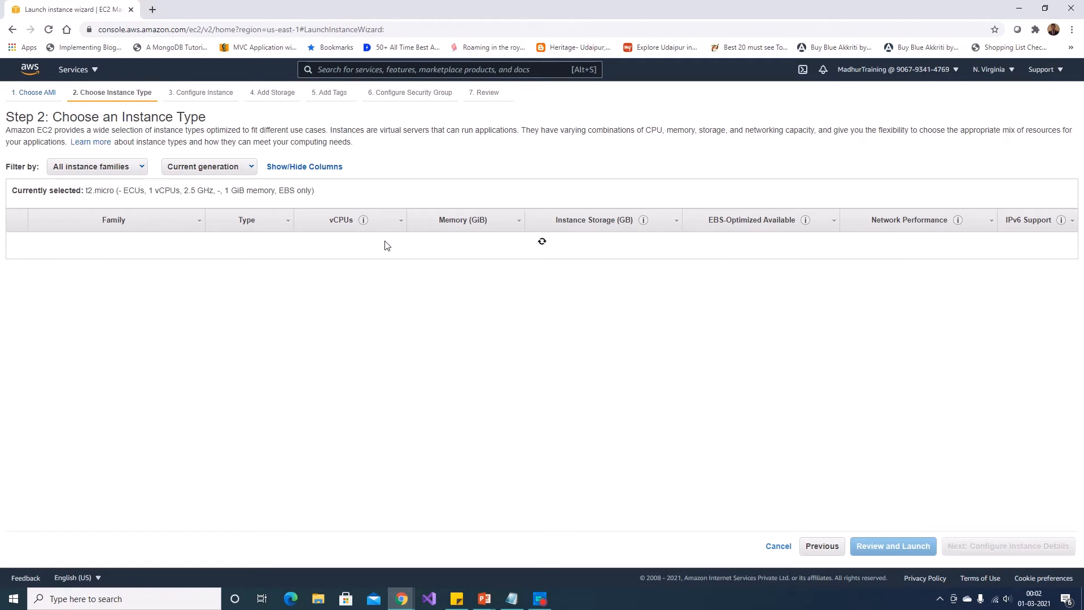
left_click(1008, 545)
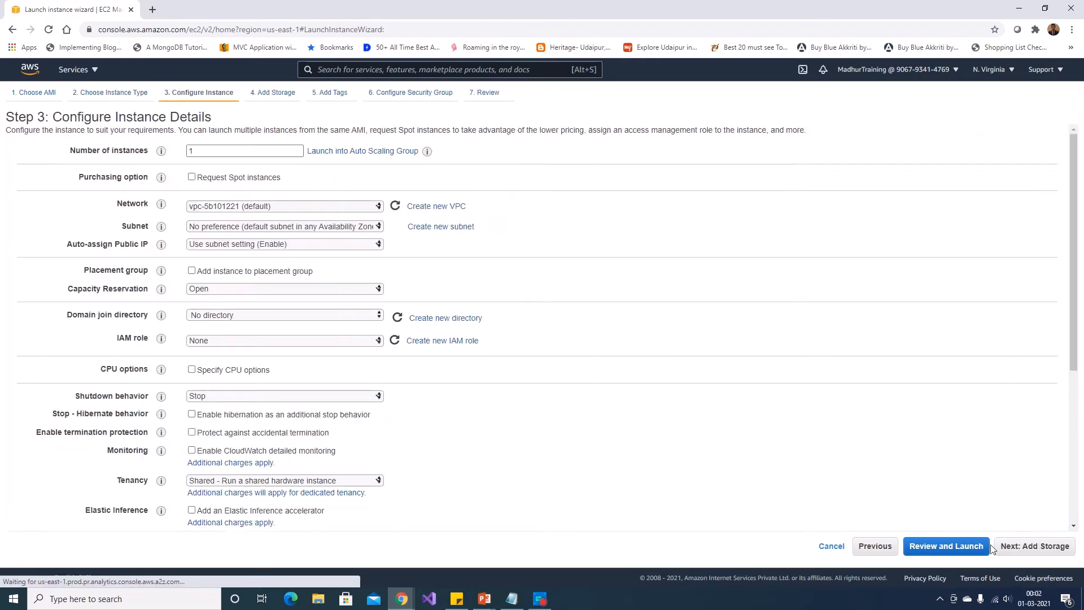
- Place the third instance in the default us-east-1c subnet and paste the copied httpd setup script as its user data
left_click(275, 227)
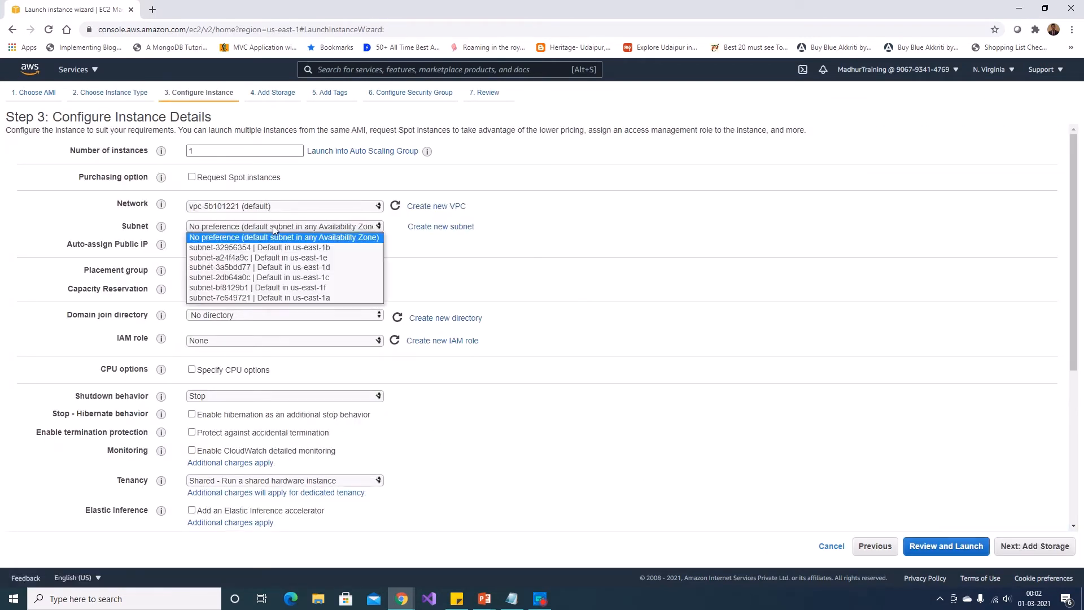
left_click(282, 278)
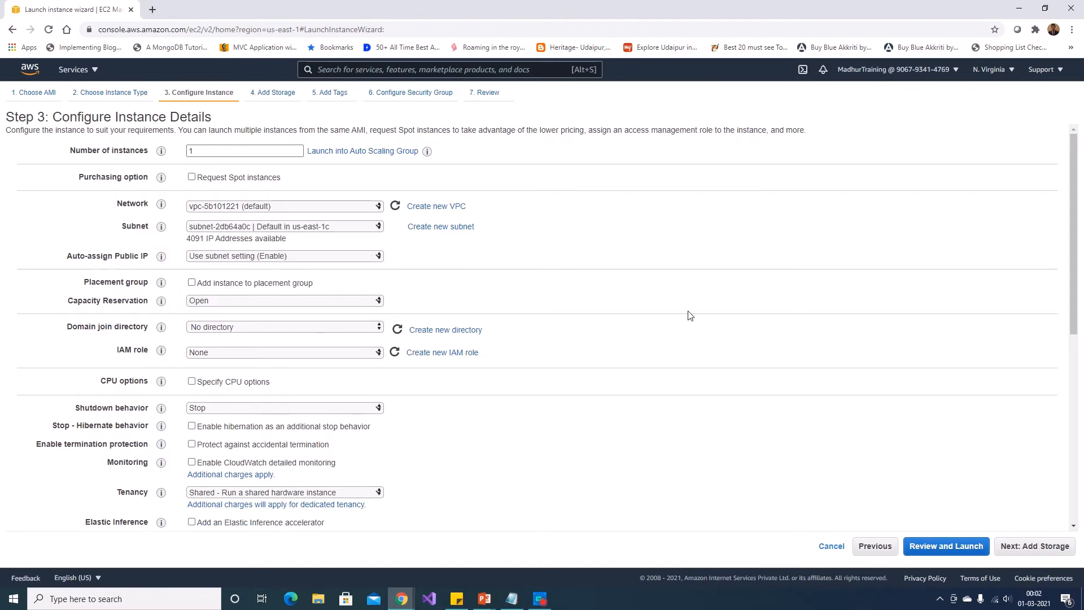
scroll(650, 333, "down", 6)
left_click(322, 480)
type("#!/bin/bash yum update -y yum install -y httpd.x86_64 systemctl start httpd.service systemctl enable httpd.service echo \"The hostname is $(hostname -f)\" > /var/www/html/index.html")
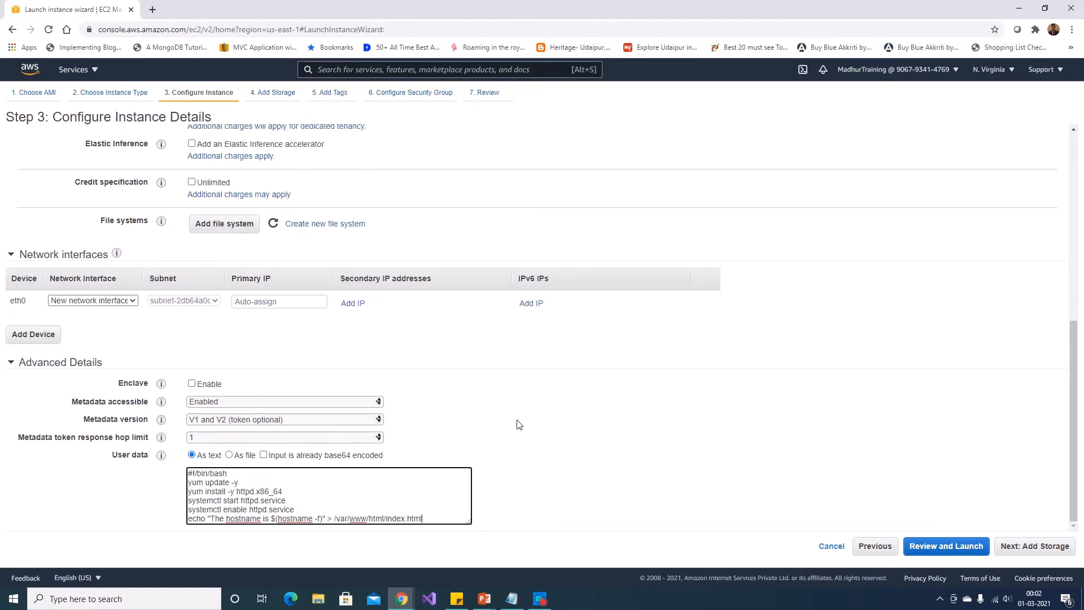
- Keep the default storage and tags, and assign the existing security group MySecurityGroup to the third instance
left_click(1019, 556)
left_click(1024, 552)
left_click(1029, 552)
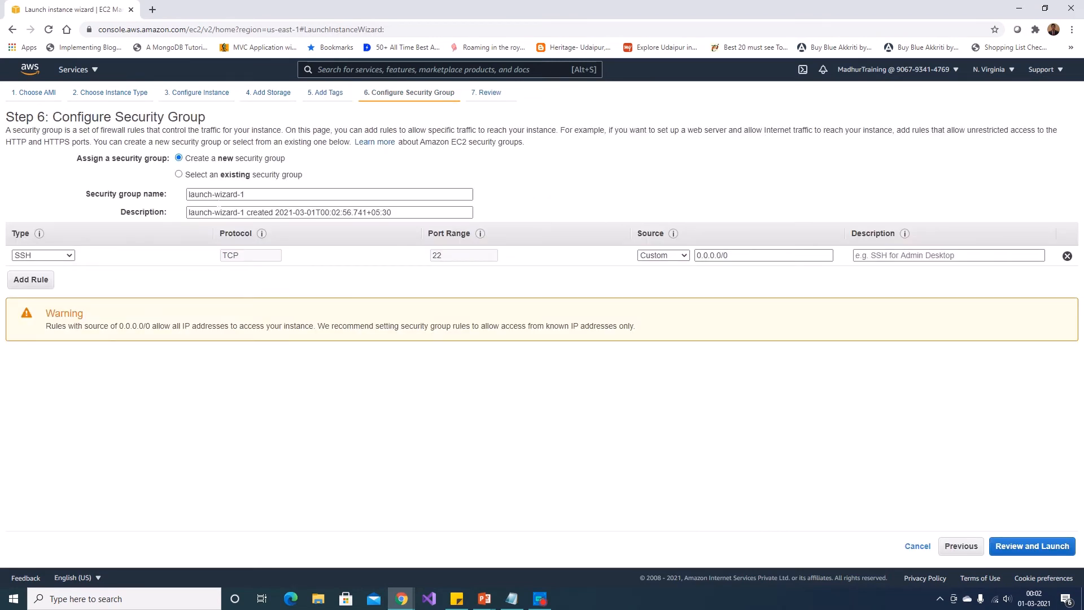
left_click(205, 176)
left_click(249, 237)
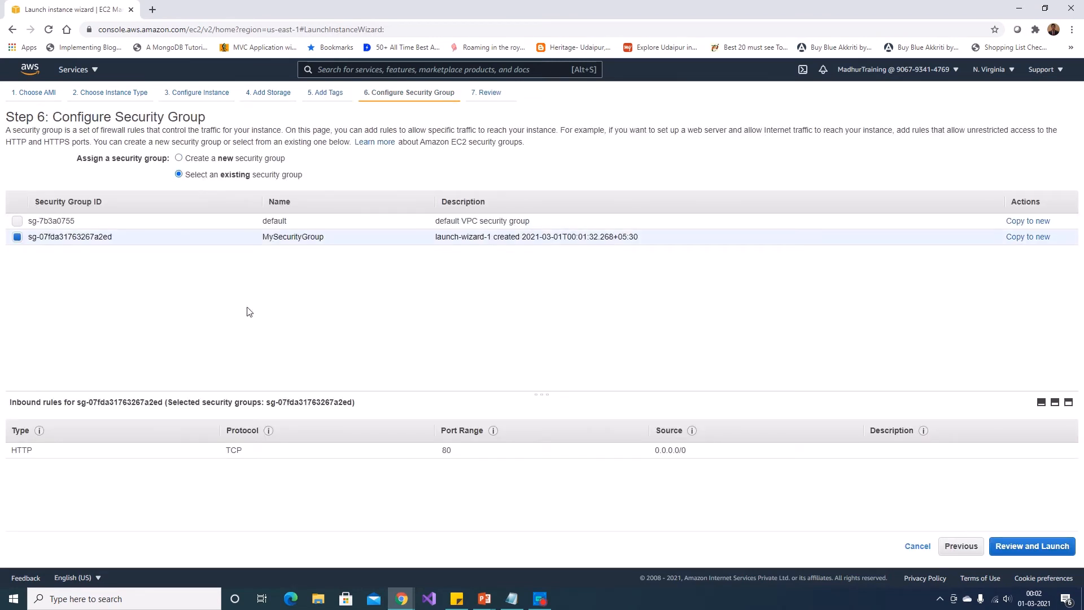
- Review and launch the third instance without opening port 22, using the key pair MyTrainingKeyPair and acknowledging access to its private key file
left_click(1020, 547)
left_click(843, 370)
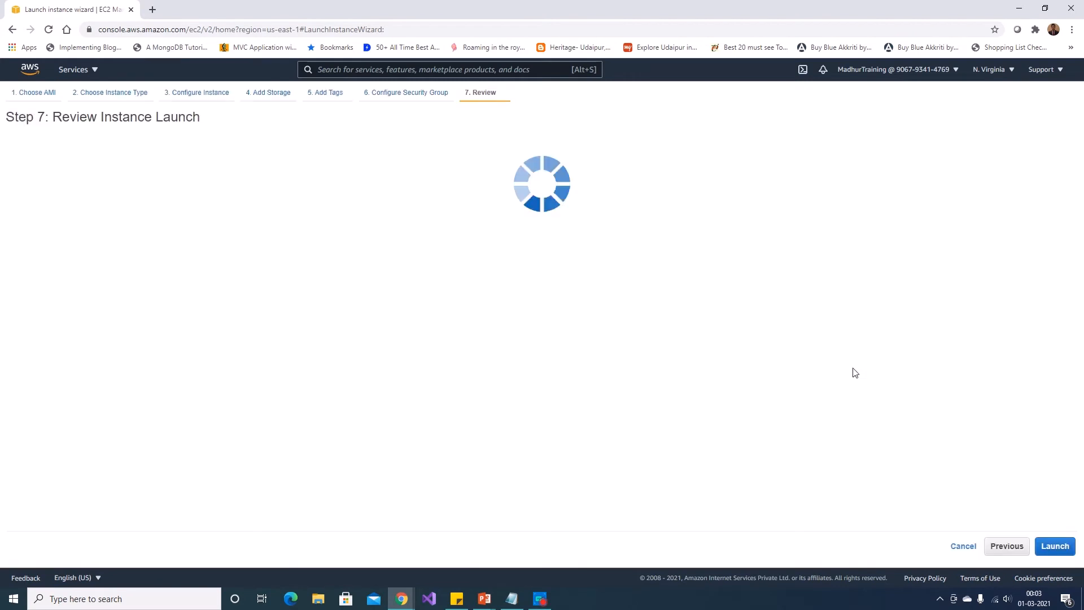
left_click(1052, 547)
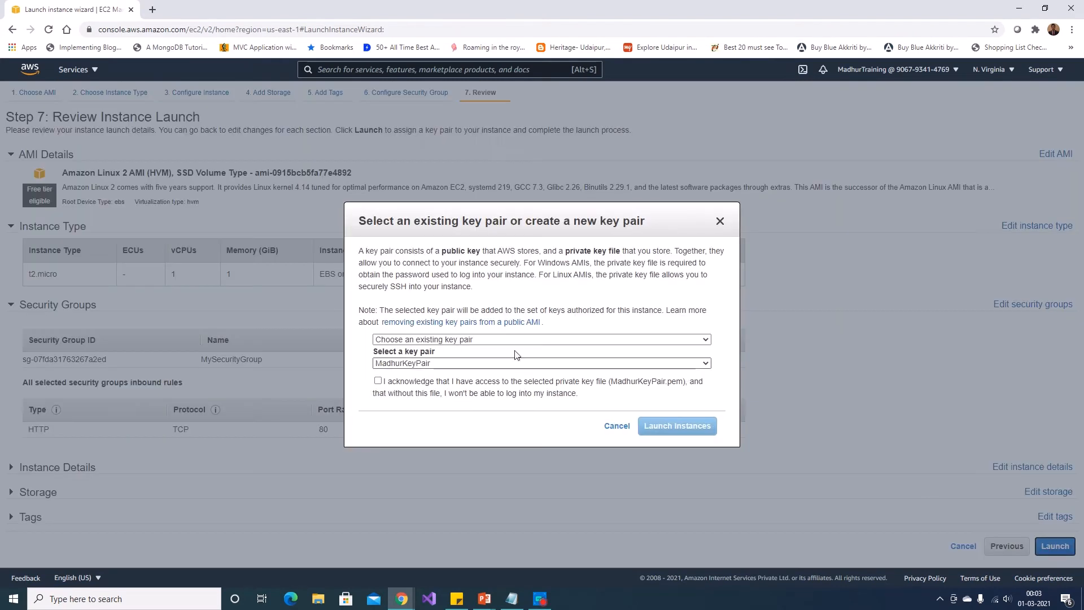
left_click(523, 363)
left_click(418, 376)
left_click(388, 383)
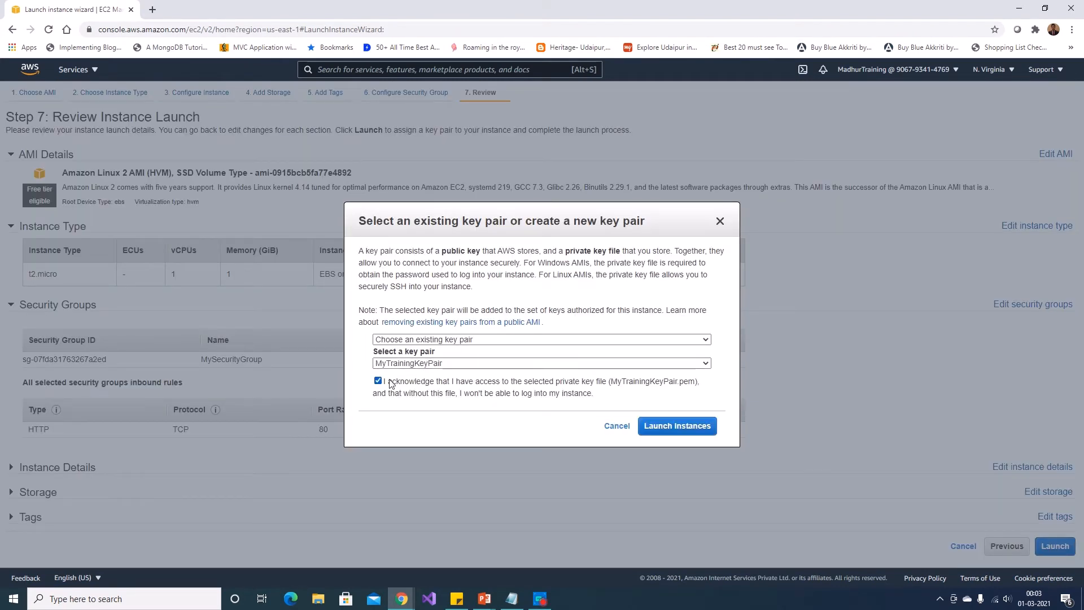
left_click(665, 429)
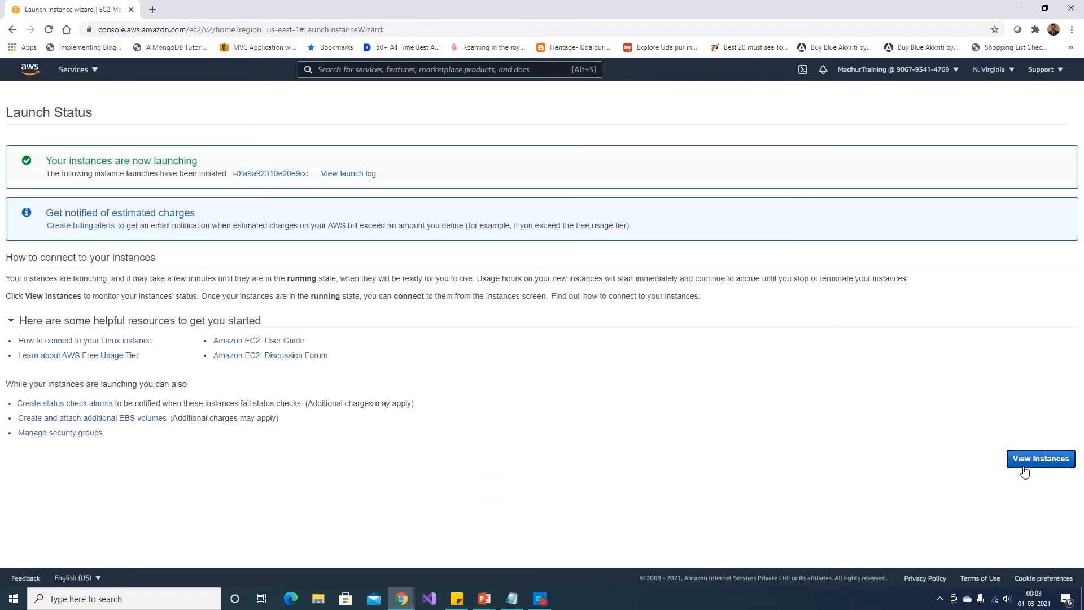
- Return to the instances list and refresh it to check the state and status checks of the launched instances
left_click(1040, 458)
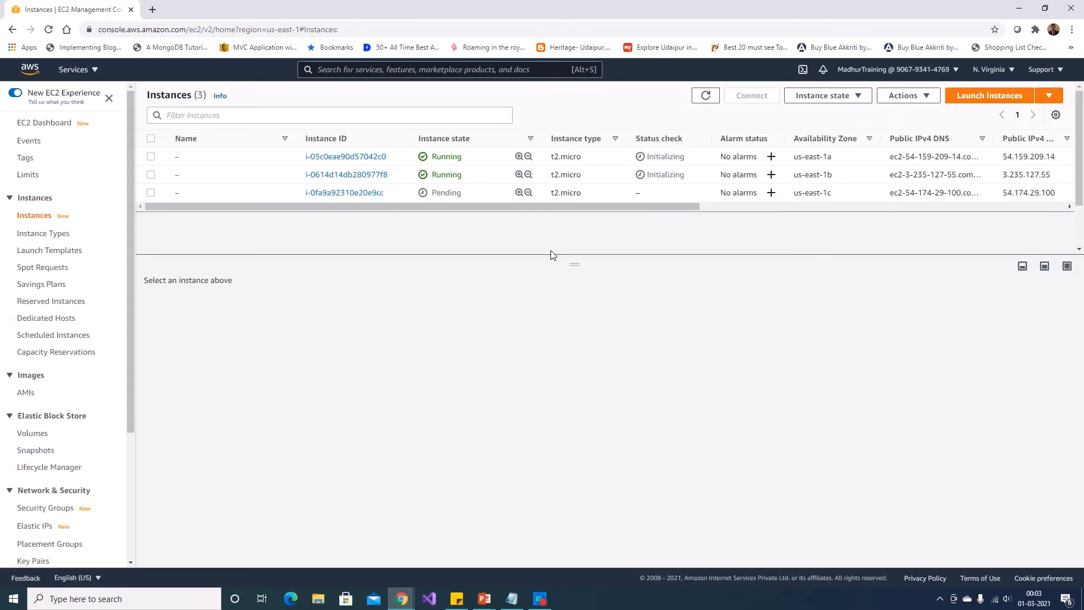
left_click(699, 100)
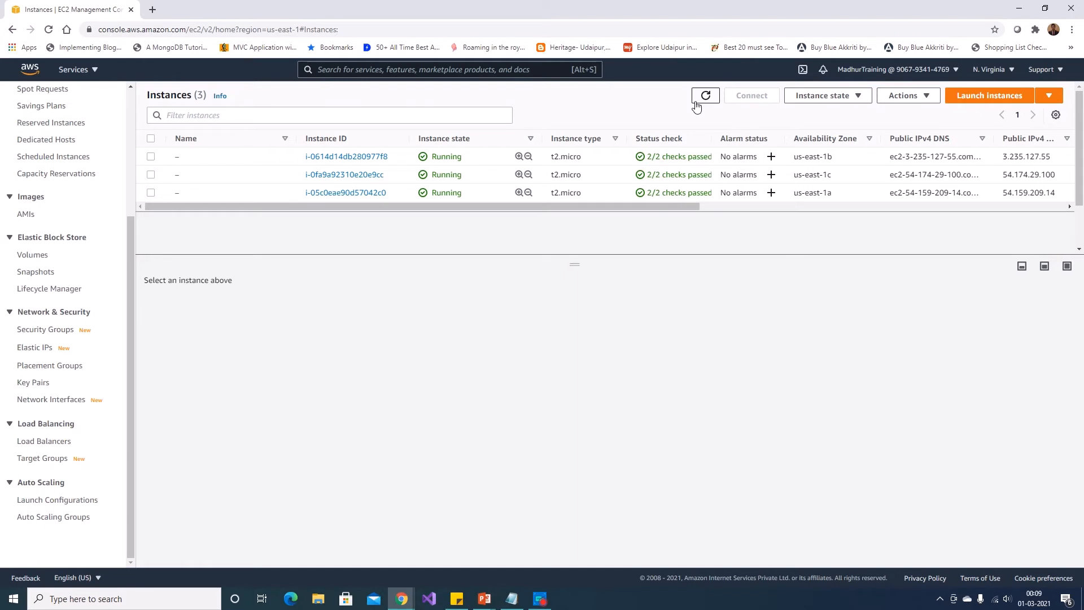
left_click(696, 103)
- Check the us-east-1b instance's web page by loading its public IPv4 address 3.235.127.55 in a new browser tab, and close that tab
left_click(152, 157)
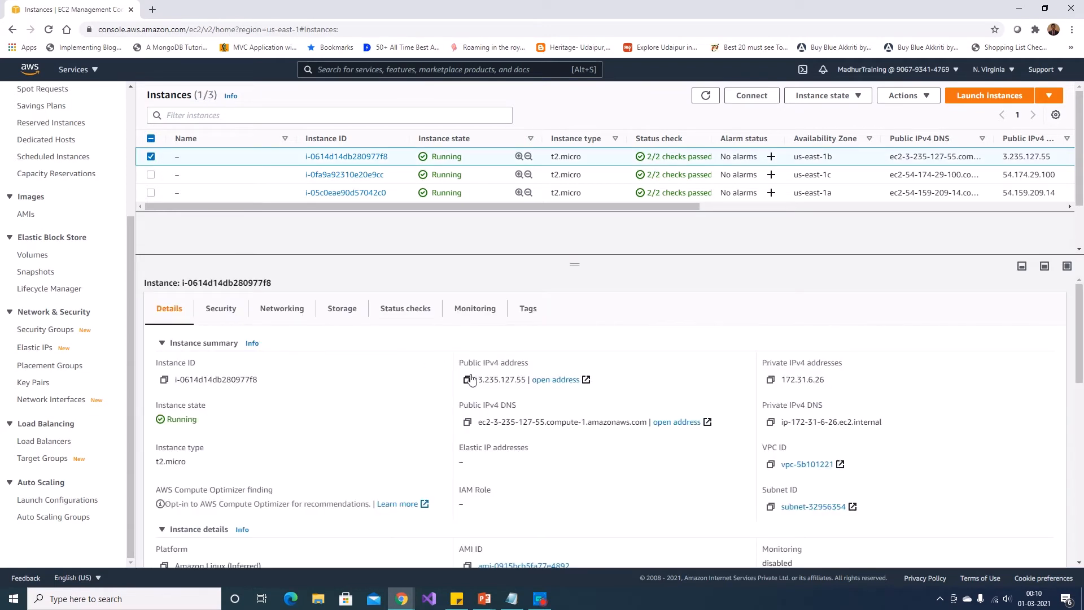
left_click_drag(479, 379, 525, 379)
key("ctrl+c")
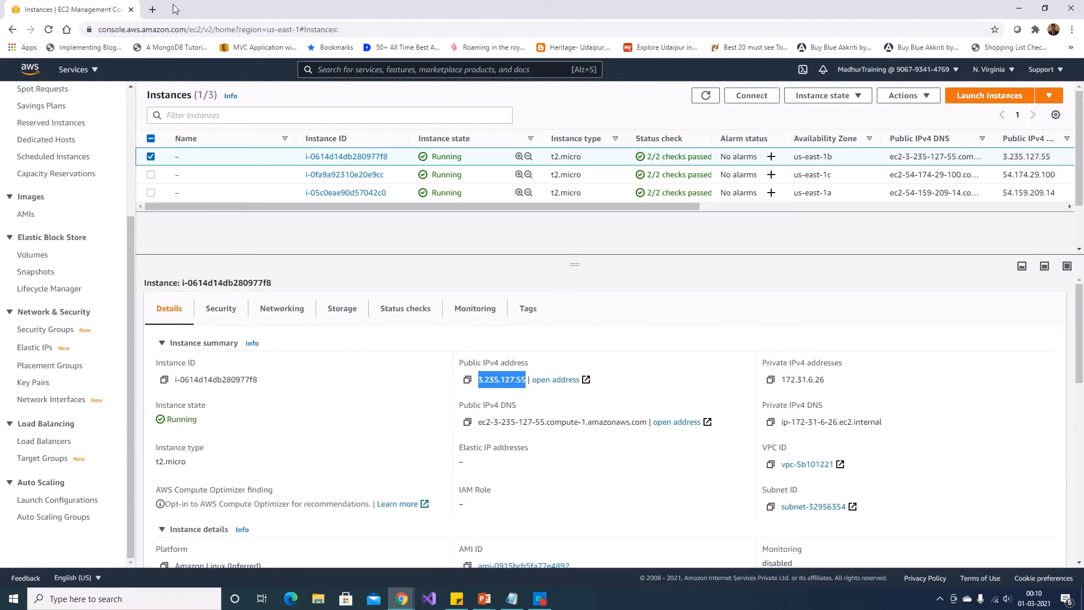
left_click(153, 10)
key("ctrl+v")
key("Return")
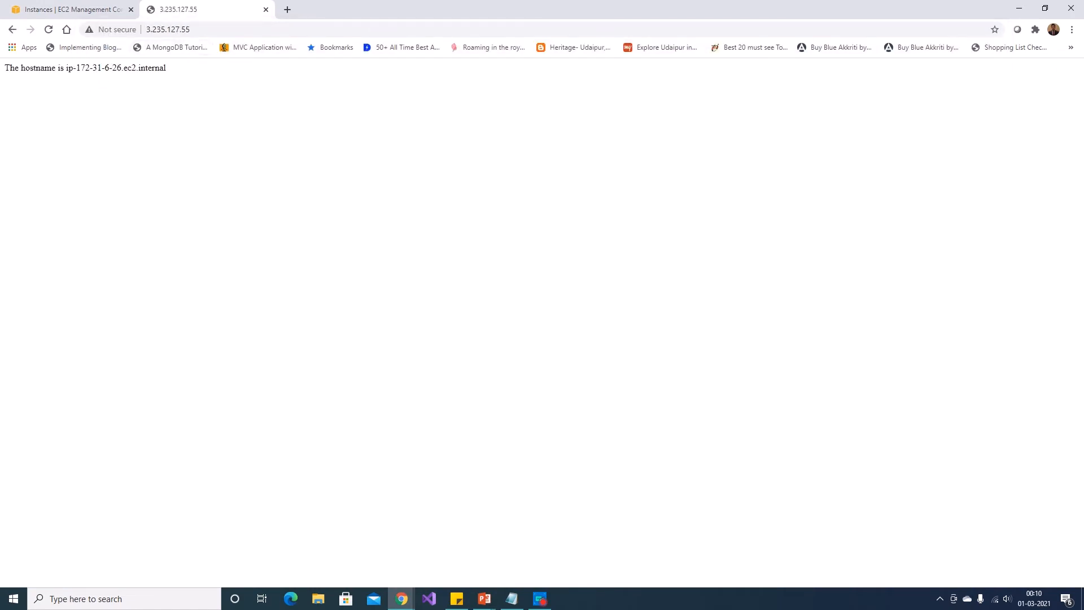
middle_click(181, 12)
- Check the us-east-1c instance's web page by loading its public IPv4 address 54.174.29.100 in a new browser tab, and close that tab
left_click(150, 156)
left_click(151, 175)
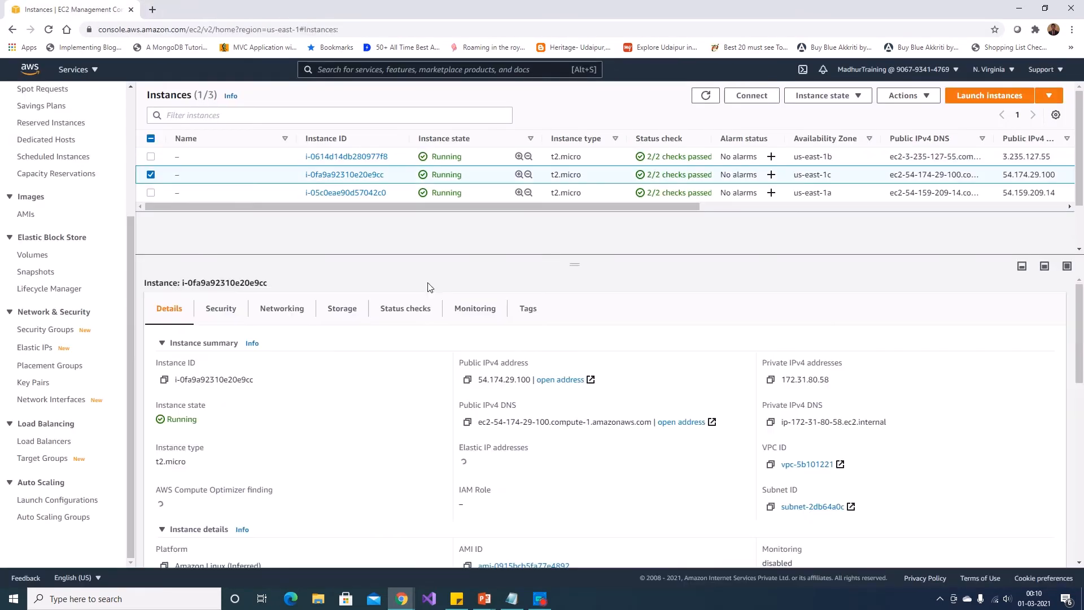
left_click_drag(531, 379, 478, 380)
key("ctrl+c")
left_click(153, 10)
key("ctrl+v")
key("Return")
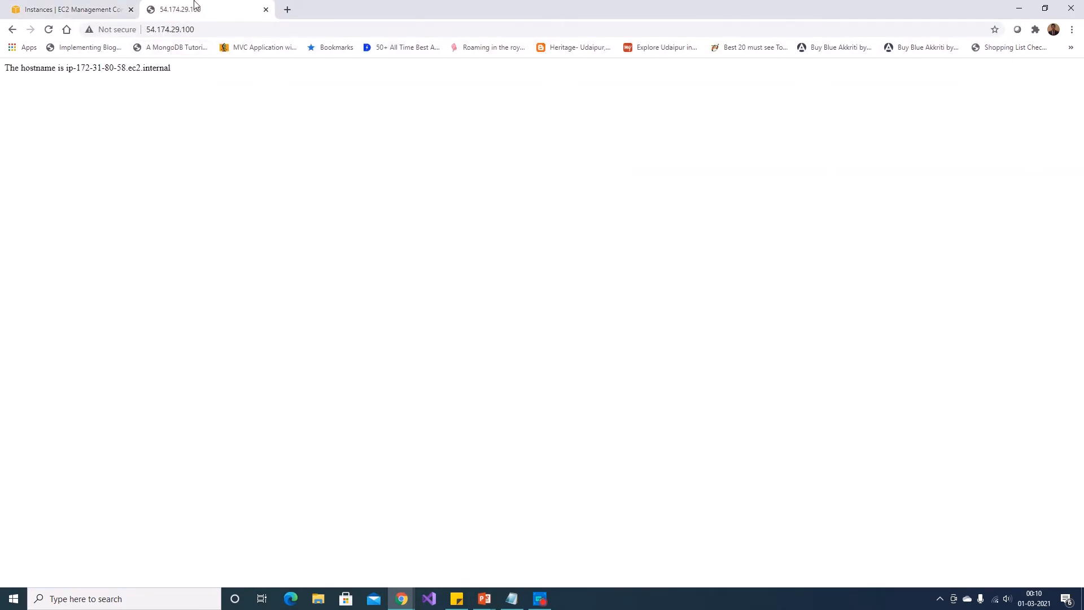
key("ctrl+w")
- Check the us-east-1a instance's web page by loading its public IPv4 address 54.159.209.14 in a new browser tab, and close that tab
left_click(151, 174)
left_click(151, 193)
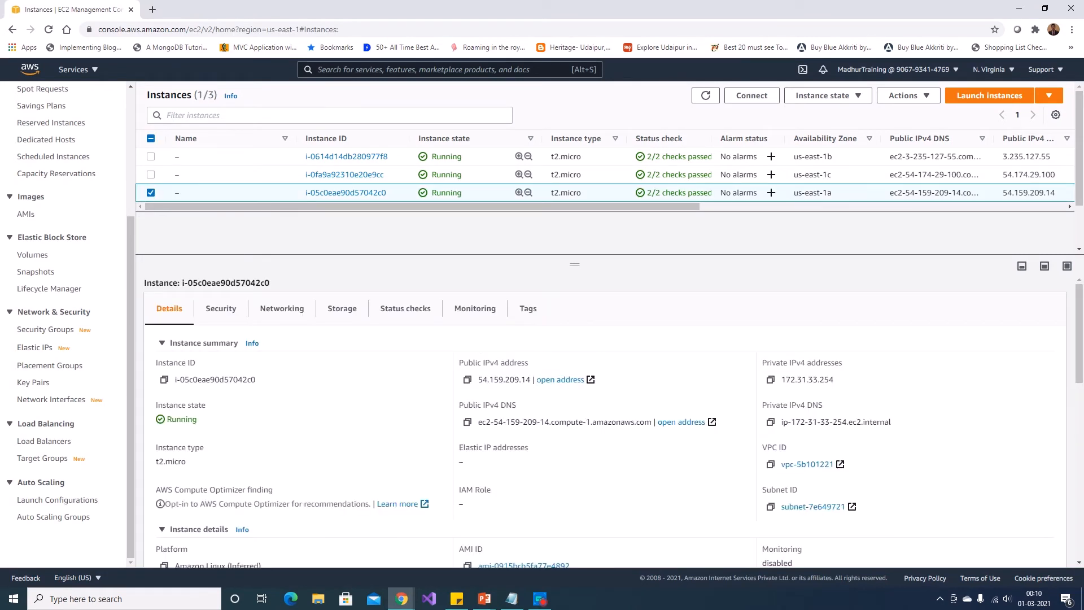
left_click_drag(531, 380, 483, 380)
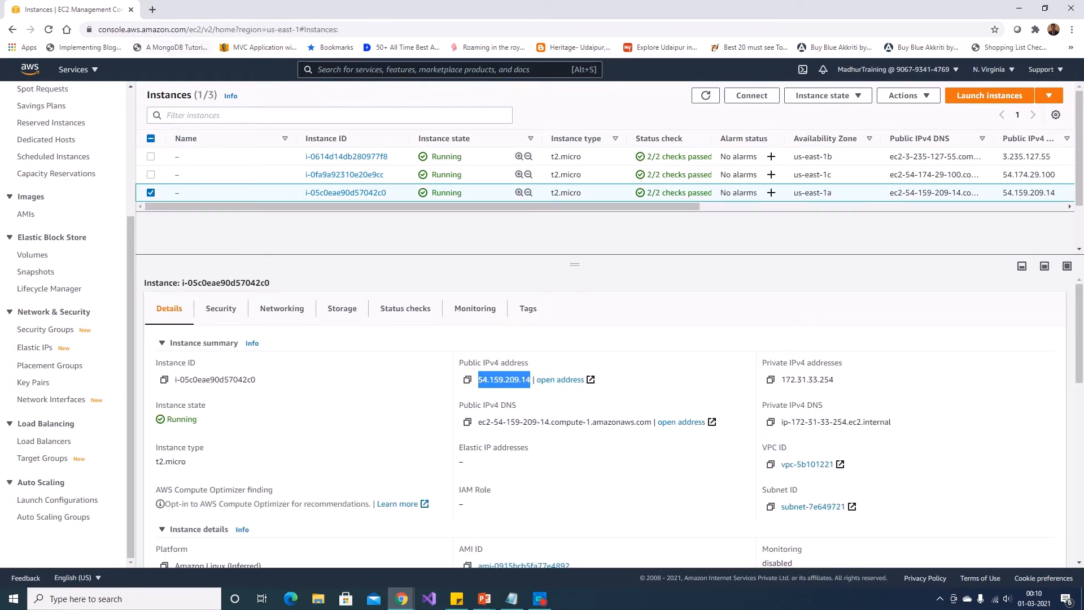
left_click(157, 11)
type("54.159.209.14")
key("Return")
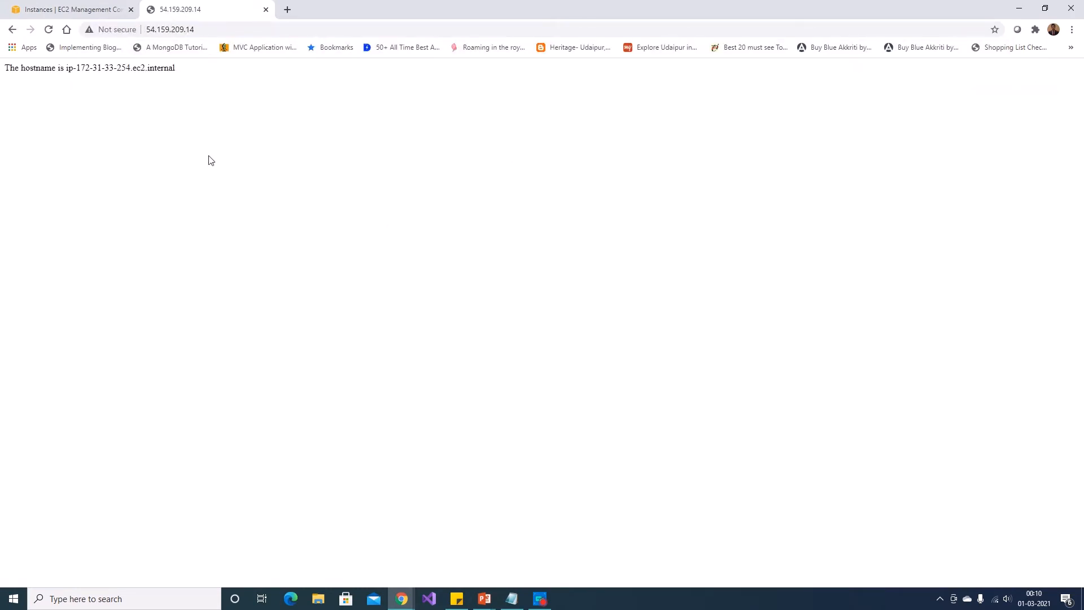
left_click(265, 9)
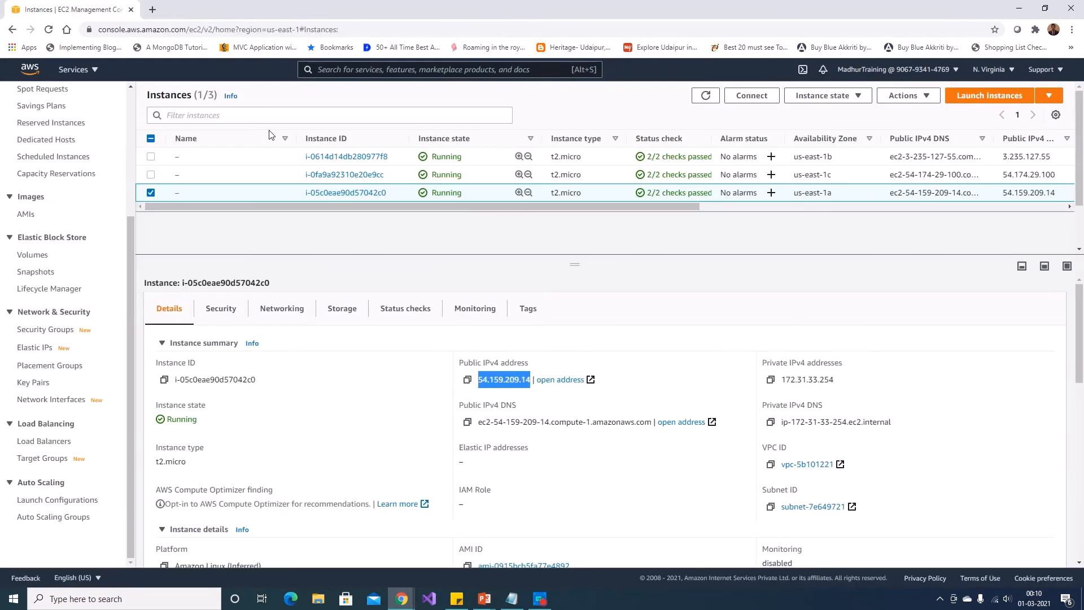
- Start creating an Application Load Balancer and name it MyDemoLB
left_click(46, 447)
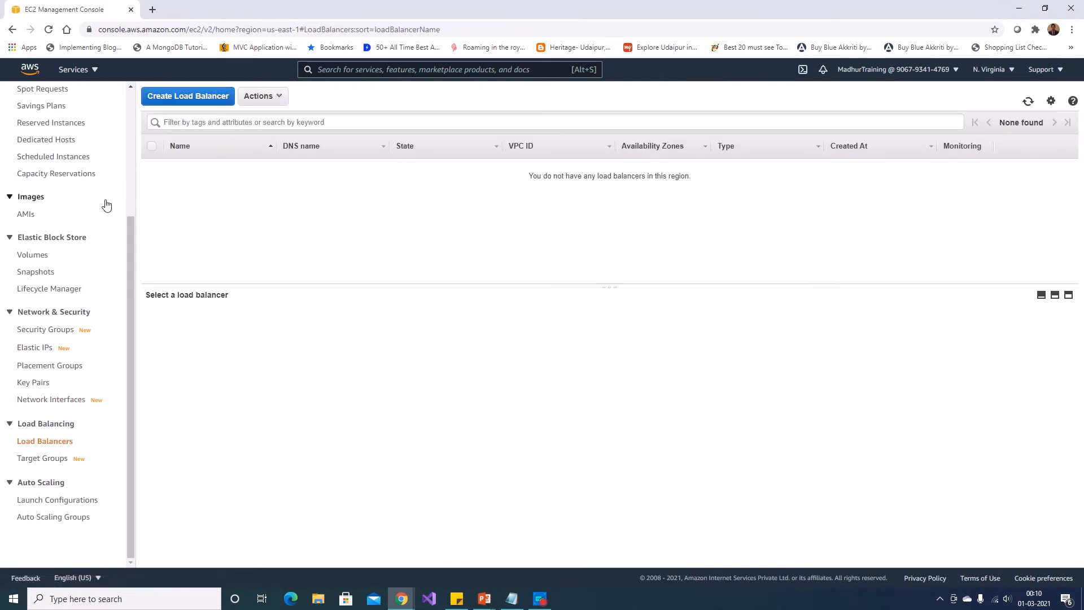
left_click(190, 95)
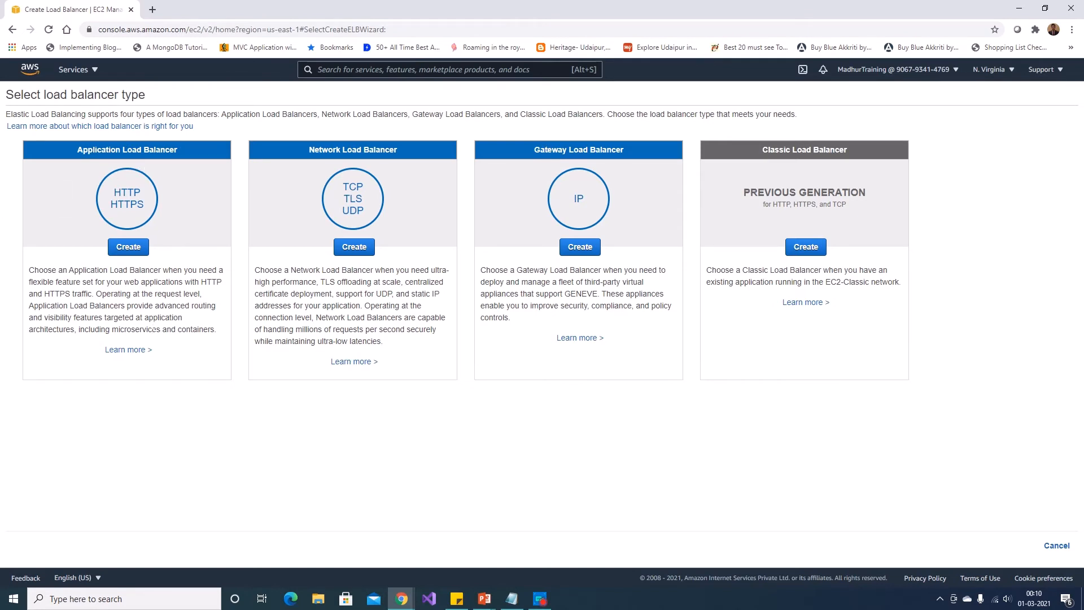
left_click(130, 248)
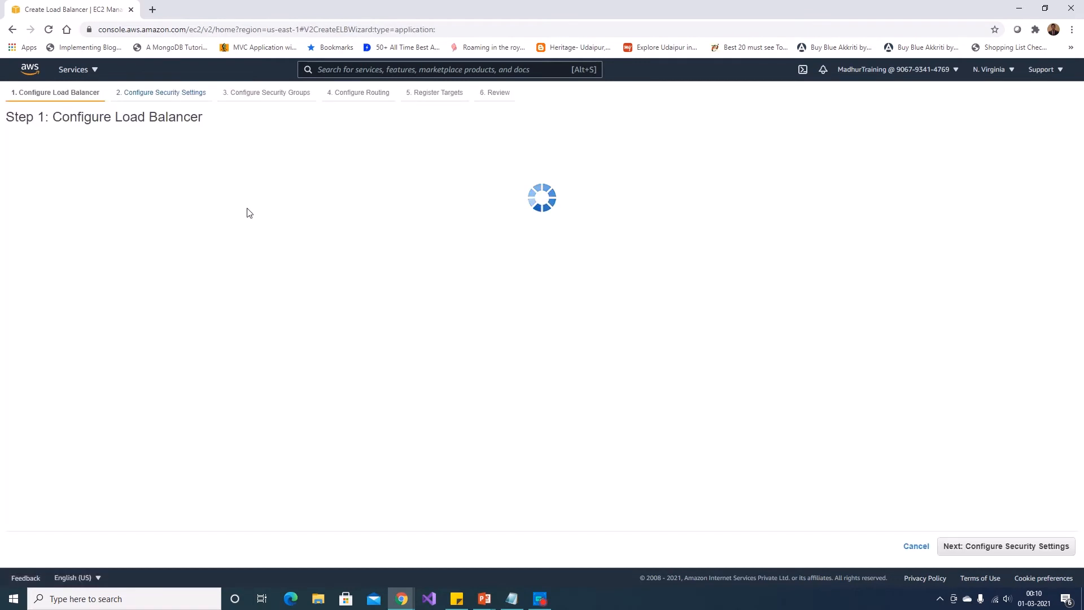
left_click(239, 179)
type("MyDemoLB")
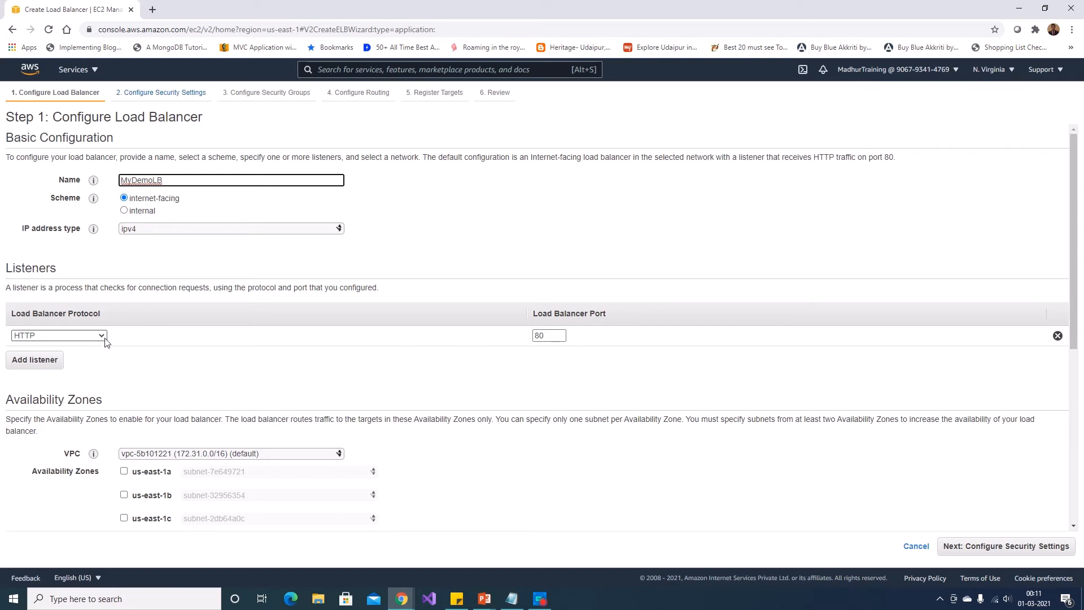
left_click(52, 359)
left_click(95, 355)
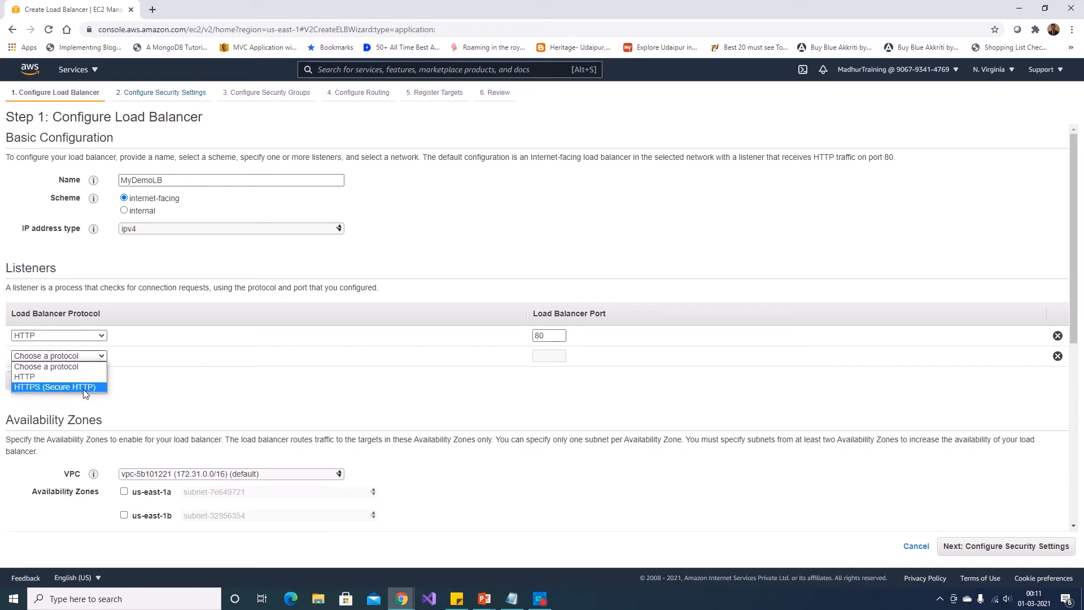
left_click(332, 391)
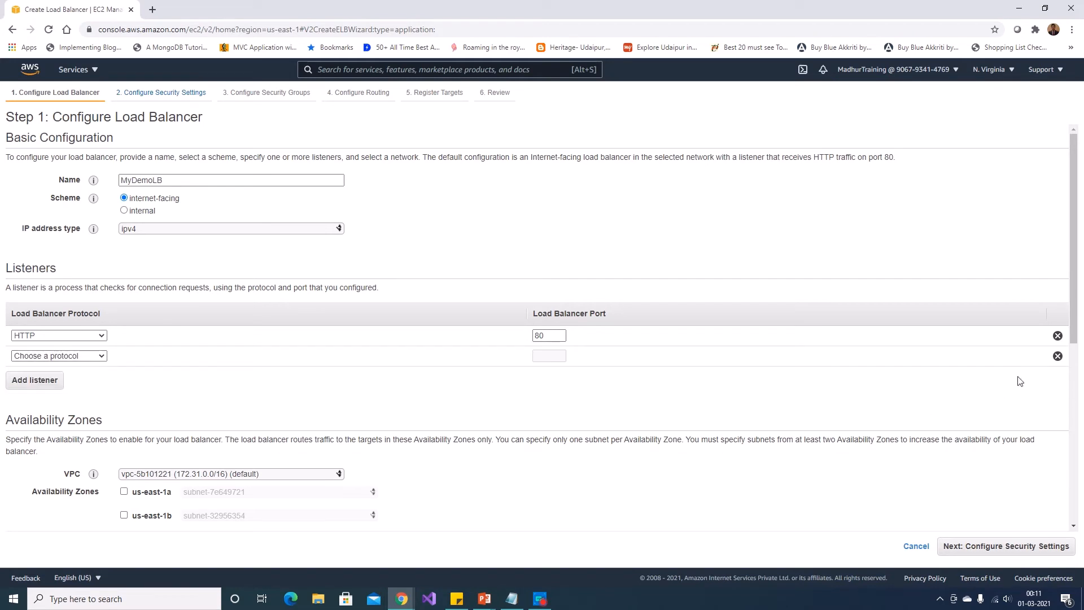
left_click(1058, 357)
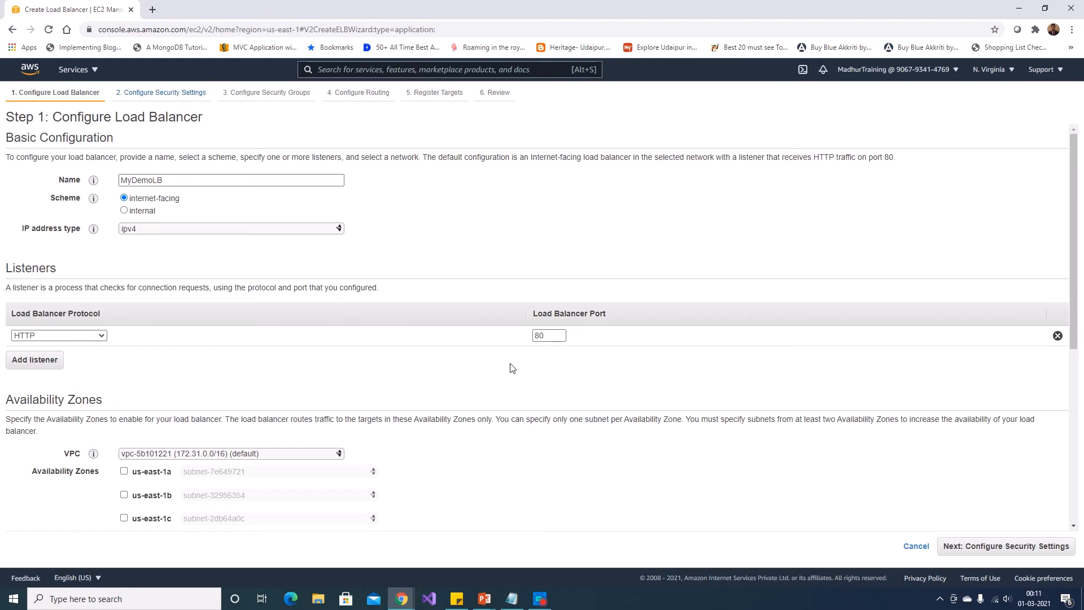
- Enable the availability zones us-east-1a, us-east-1b and us-east-1c for the load balancer in the default VPC
scroll(524, 358, "down", 3)
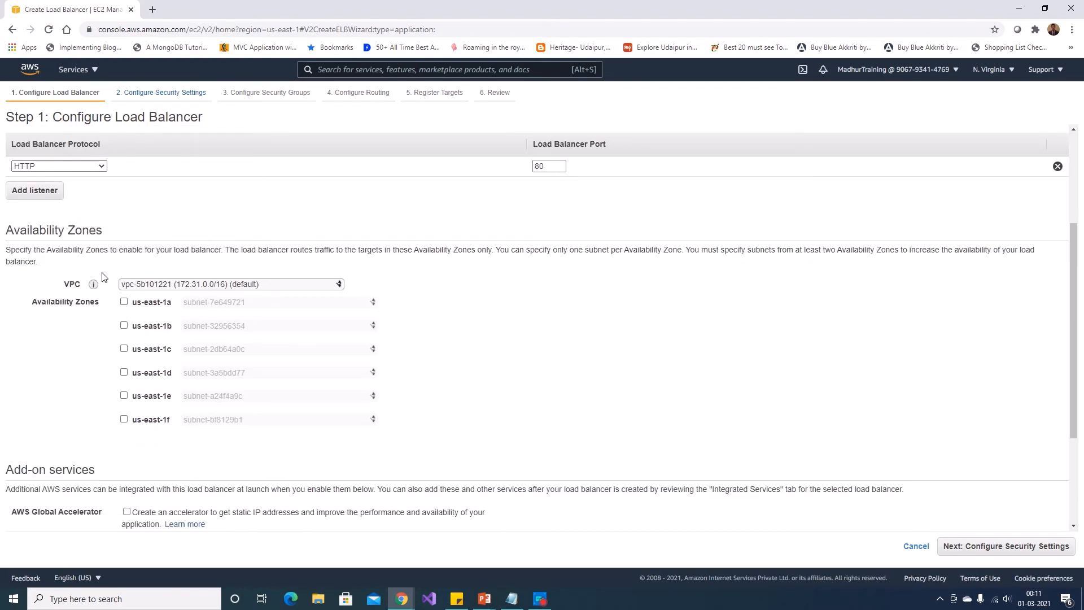
left_click(124, 303)
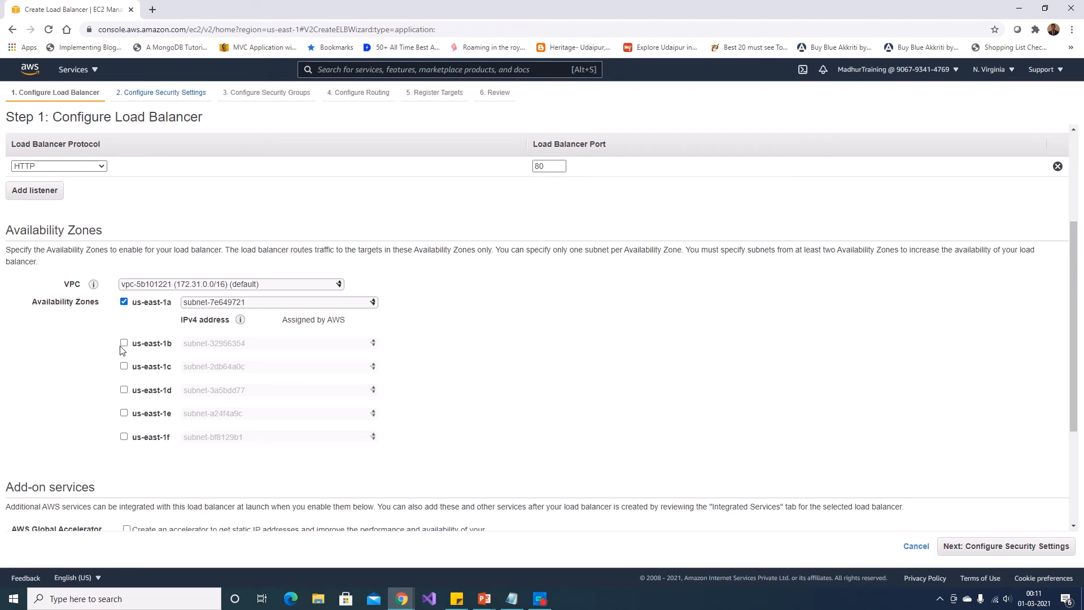
left_click(124, 344)
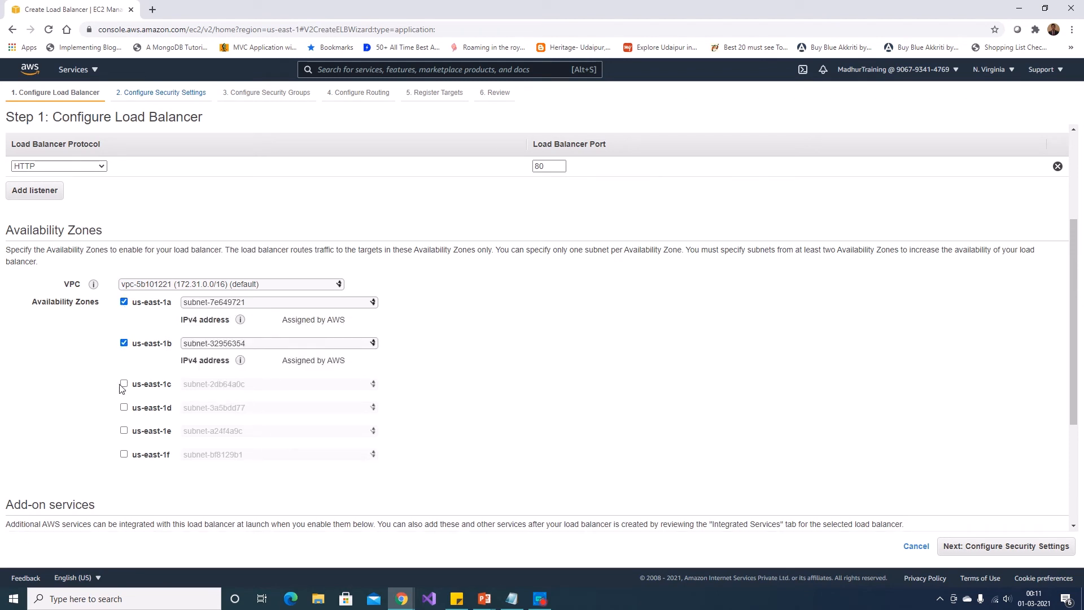
left_click(124, 385)
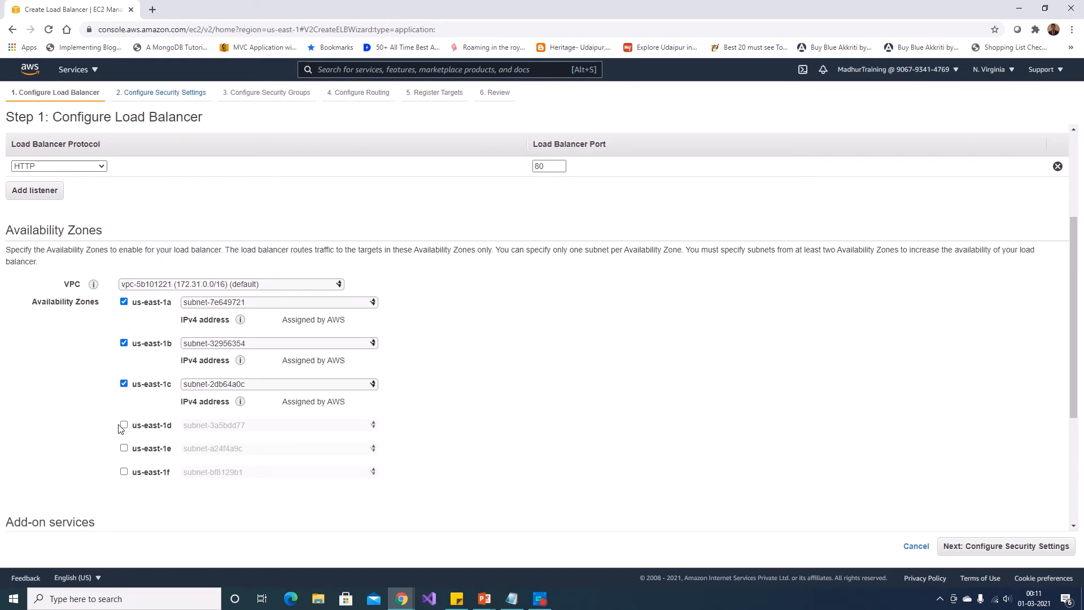
- Continue without a secure listener and assign a new security group whose rule type is HTTP
scroll(717, 337, "down", 3)
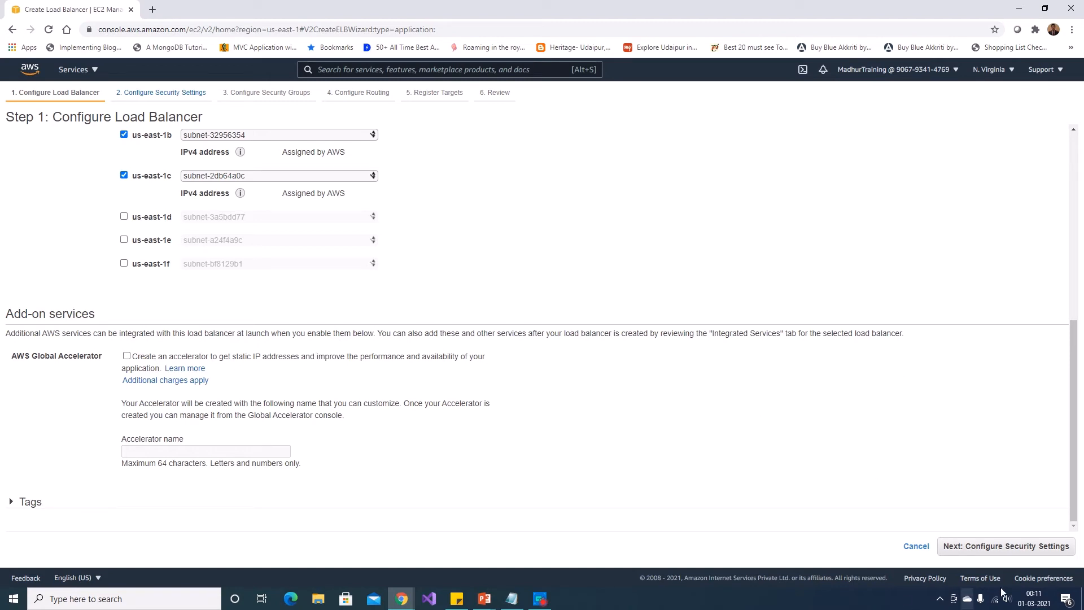
left_click(1007, 546)
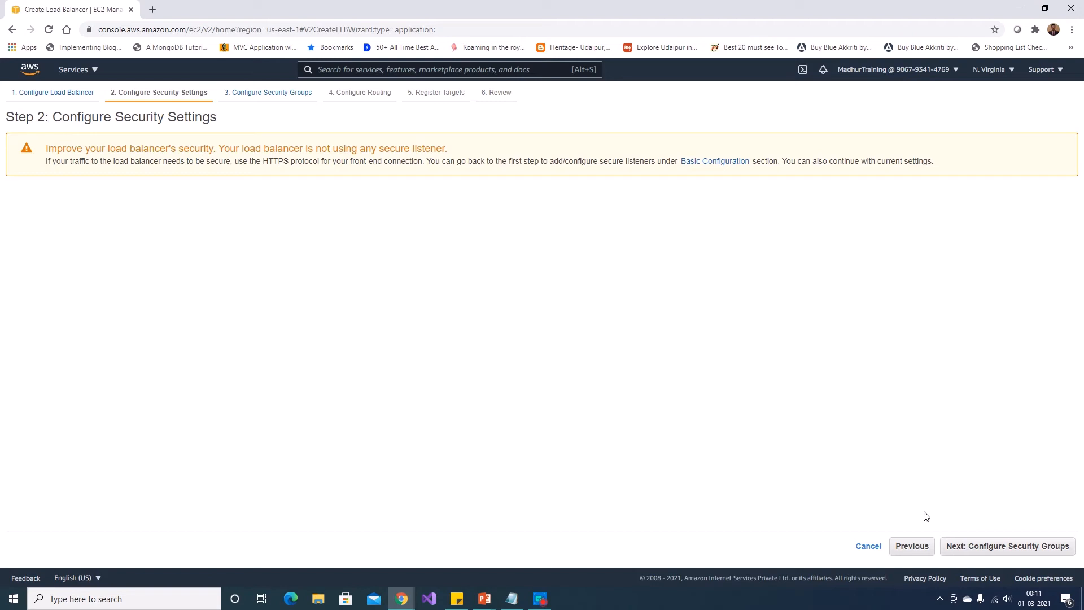
left_click(972, 548)
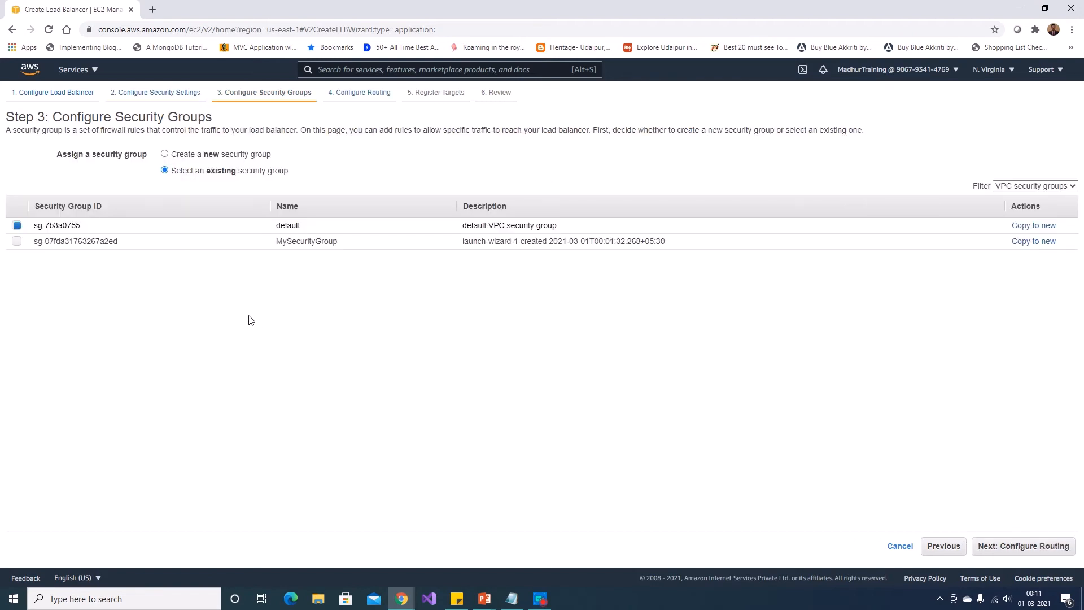
left_click(192, 157)
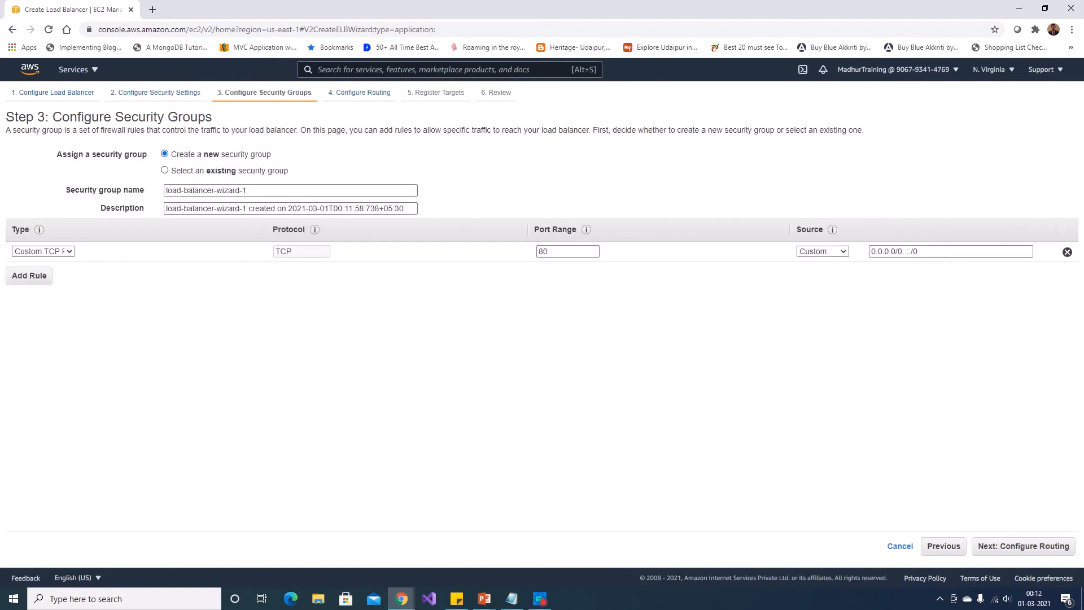
left_click(64, 250)
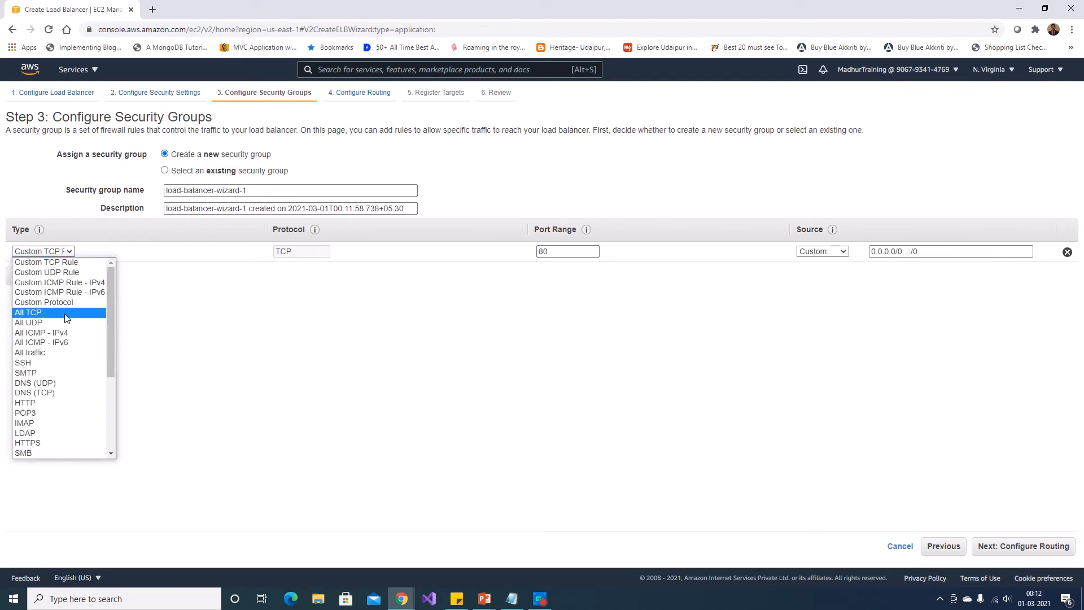
scroll(65, 320, "down", 5)
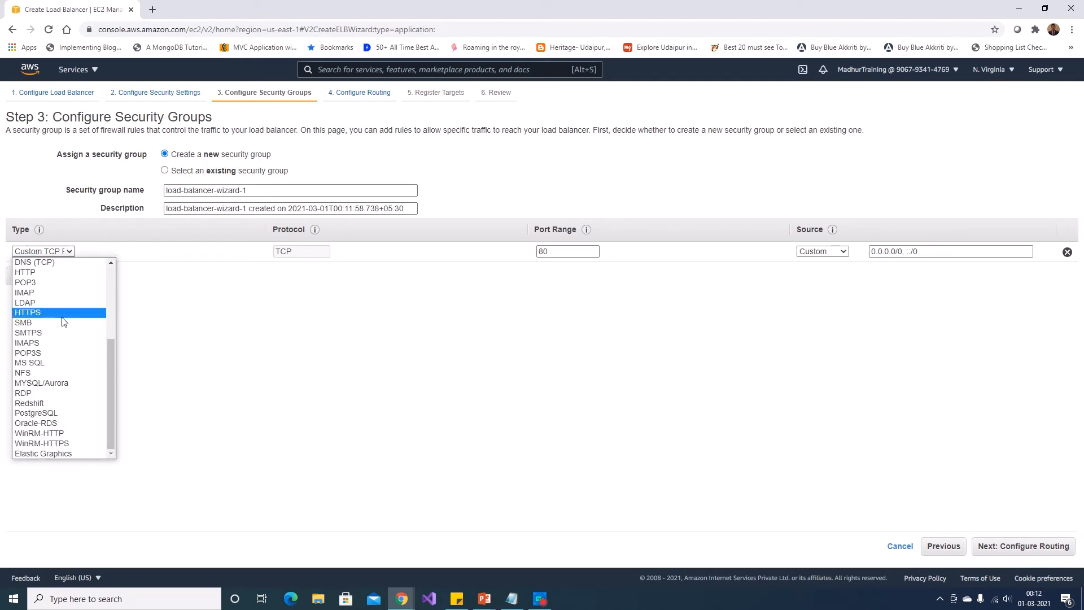
left_click(46, 276)
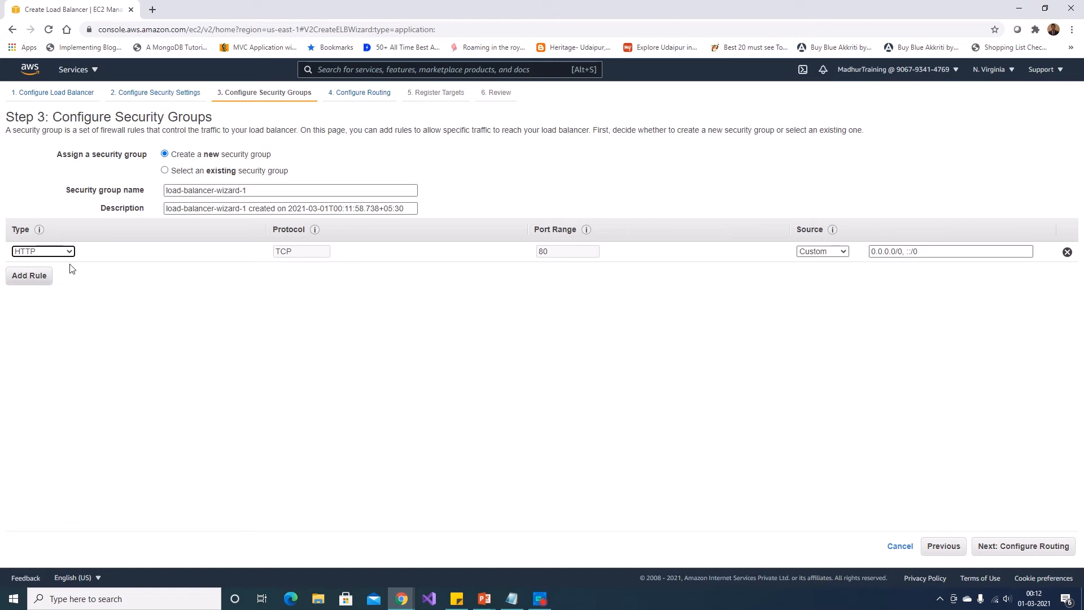
- Name the new security group MyLBSecurityGroup and proceed to the routing configuration
left_click_drag(281, 191, 31, 197)
type("My")
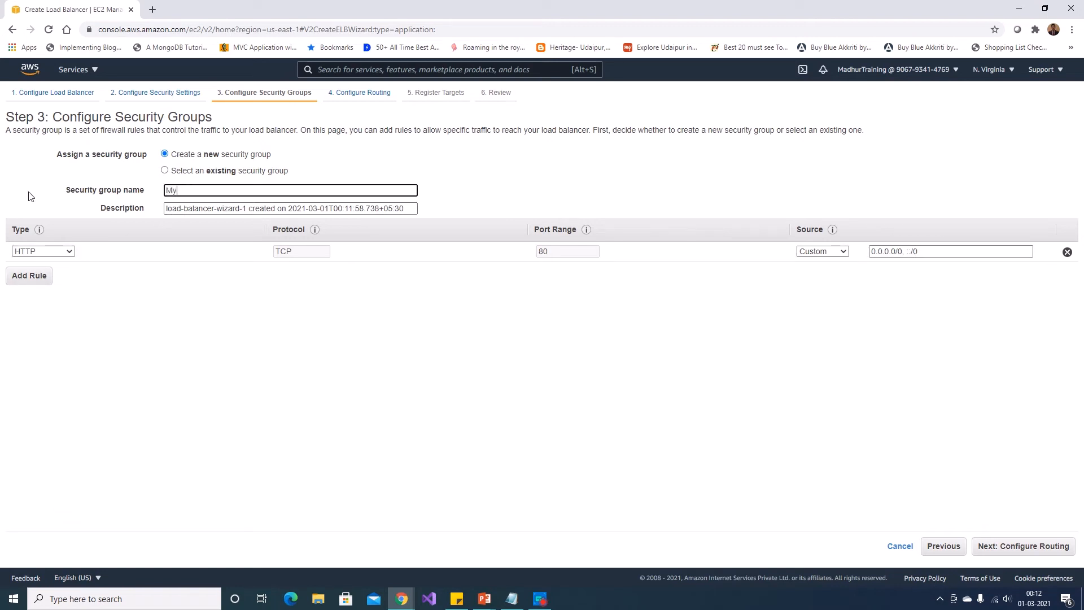
type("LBSecurityGroup")
left_click(1000, 556)
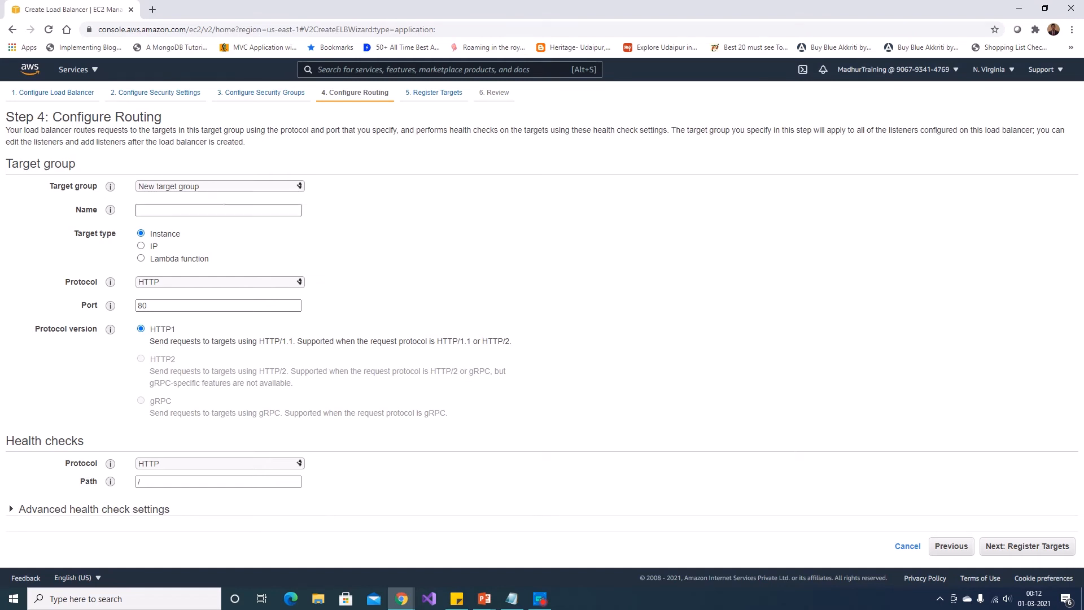
- Keep the new target group option for routing and name the group MyDemoTargetGroup
left_click(215, 187)
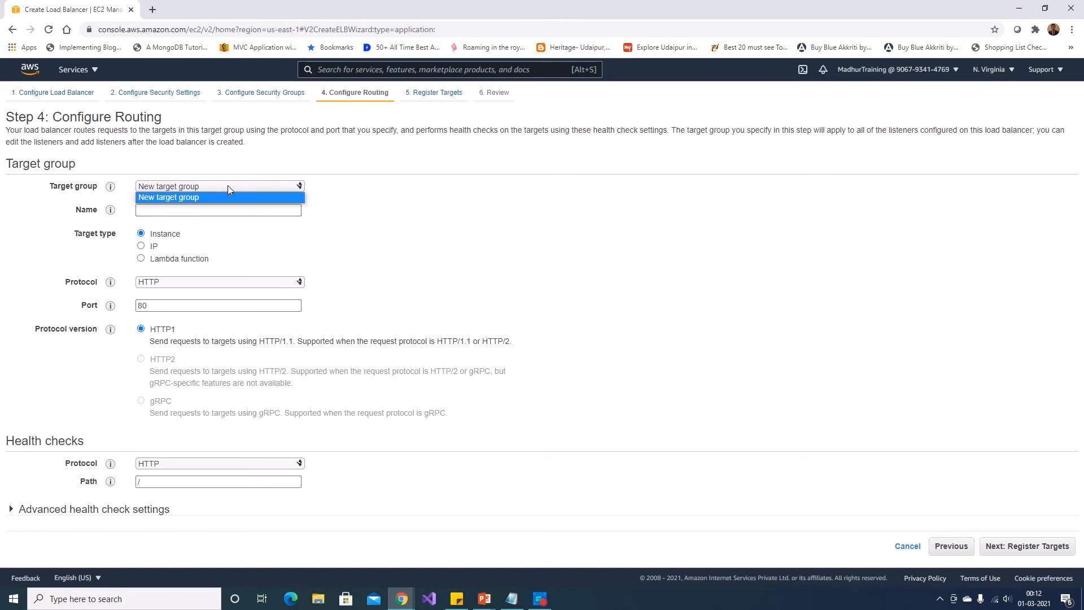
left_click(424, 195)
left_click(251, 209)
type("MyDemoTargetGroup")
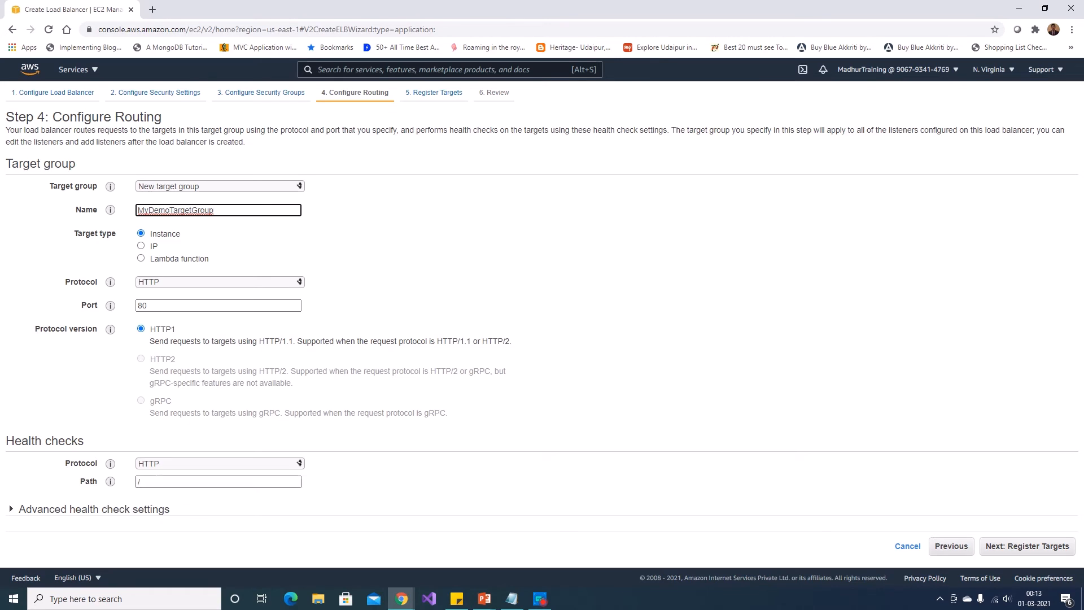
- Set the health check path to /index.html and its interval to 10 seconds, and proceed to target registration
left_click(161, 482)
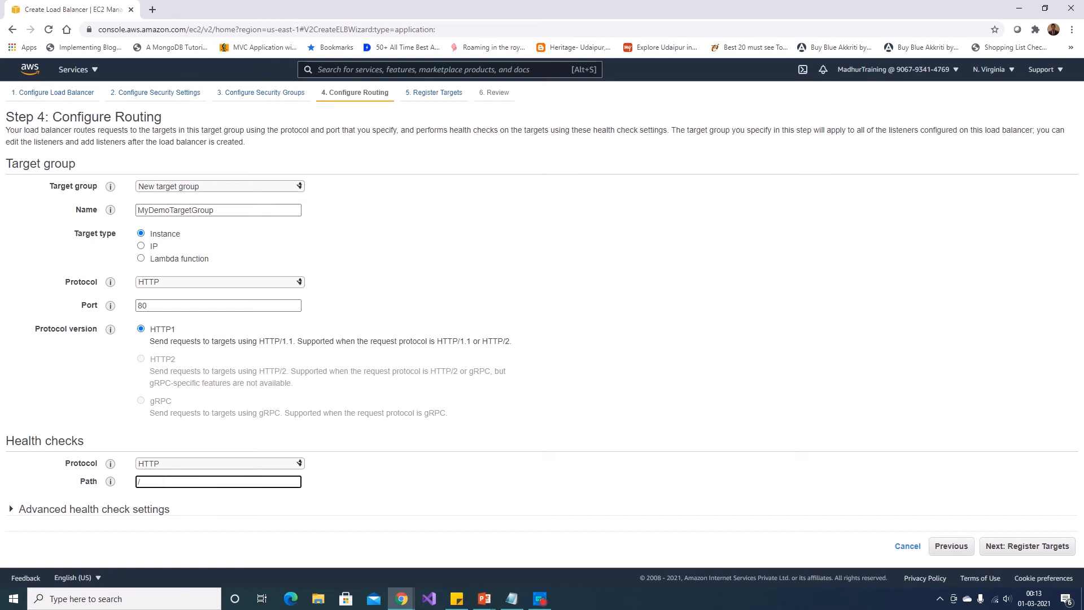
type("index.html")
left_click(159, 509)
scroll(158, 509, "down", 2)
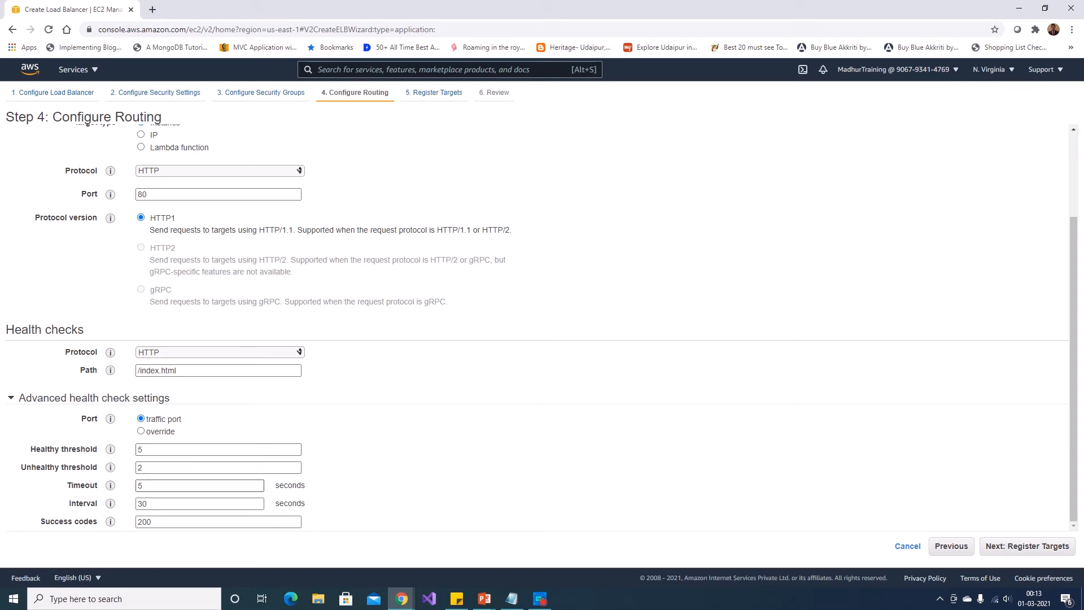
left_click_drag(147, 503, 114, 495)
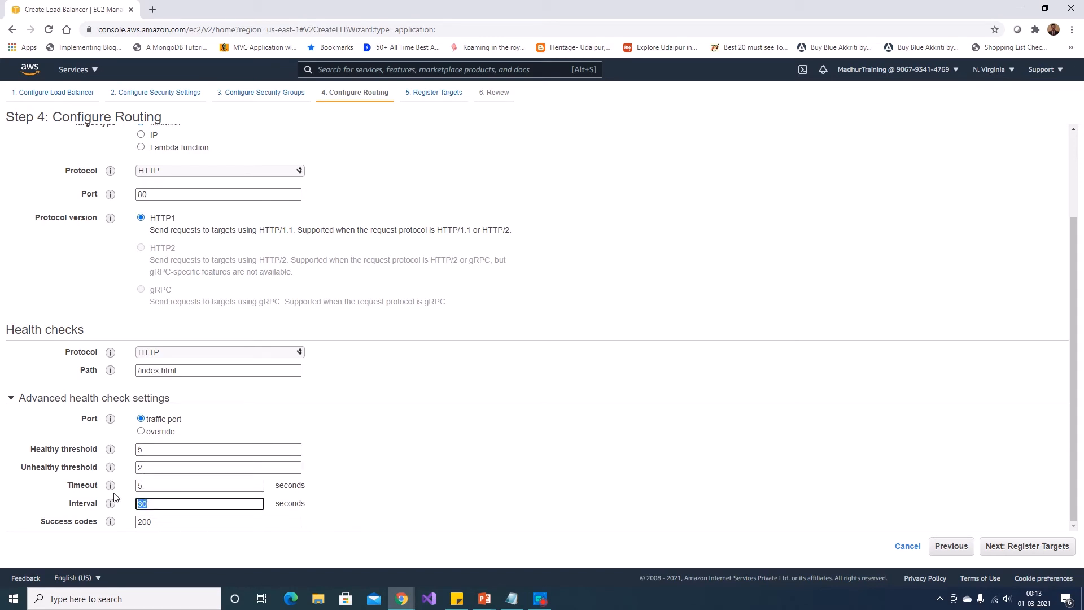
type("10")
mouse_move(112, 505)
left_click(1023, 547)
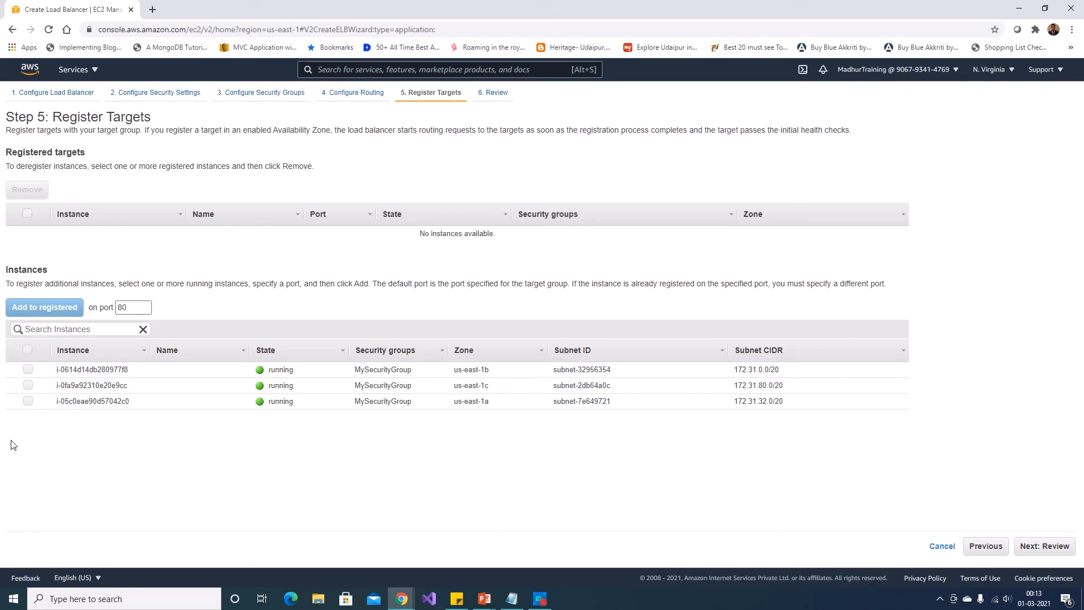
- Register all three running instances as targets on port 80 and proceed to the review
left_click(28, 370)
left_click(27, 400)
left_click(28, 386)
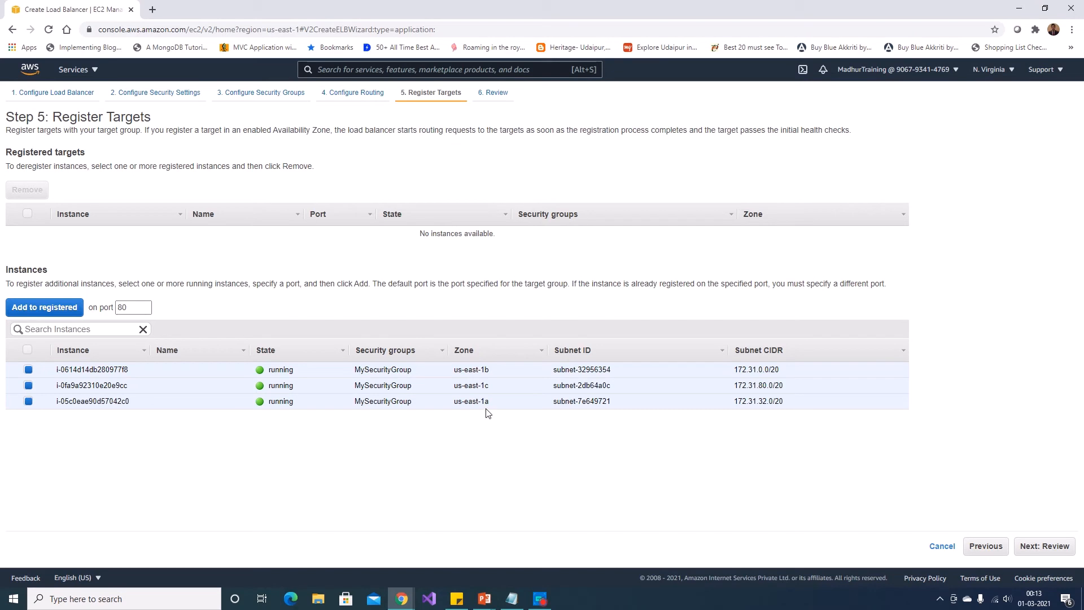
left_click(54, 307)
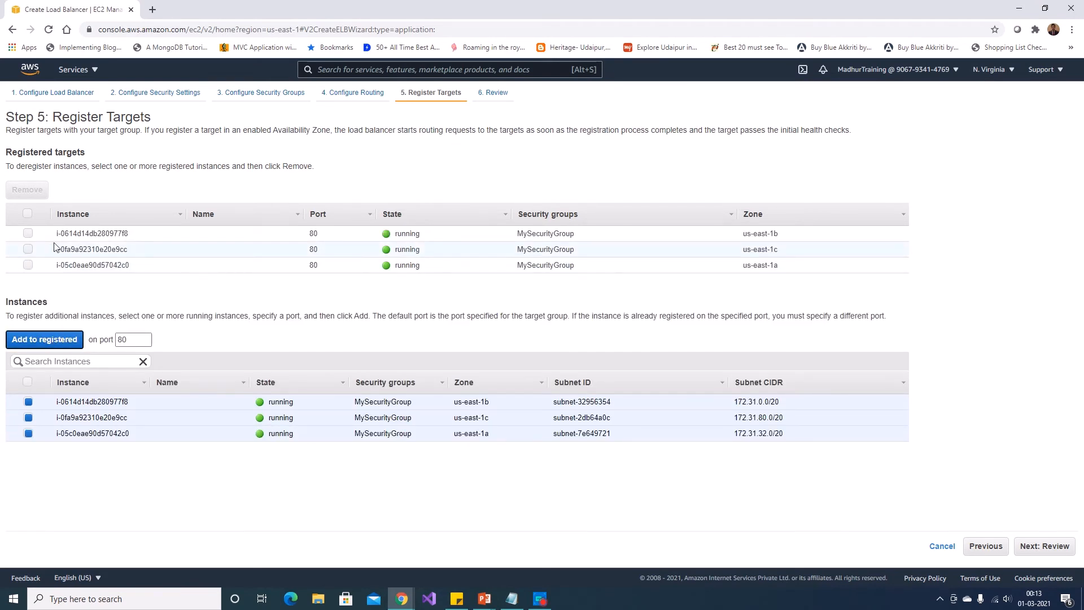
left_click(1031, 547)
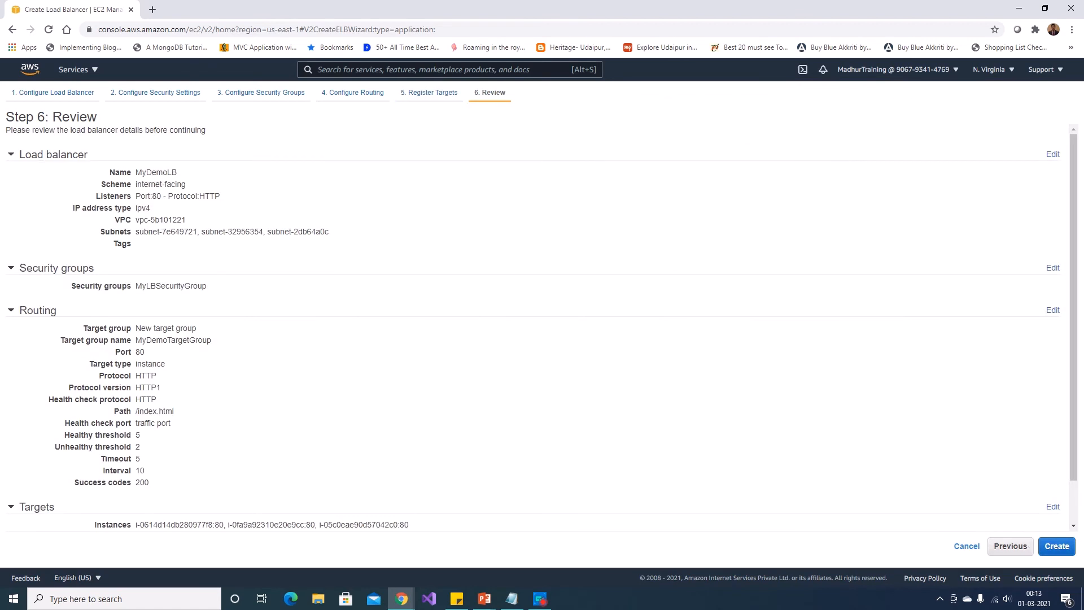
- Review the load balancer details, create MyDemoLB, and return to the load balancer list
scroll(367, 192, "down", 1)
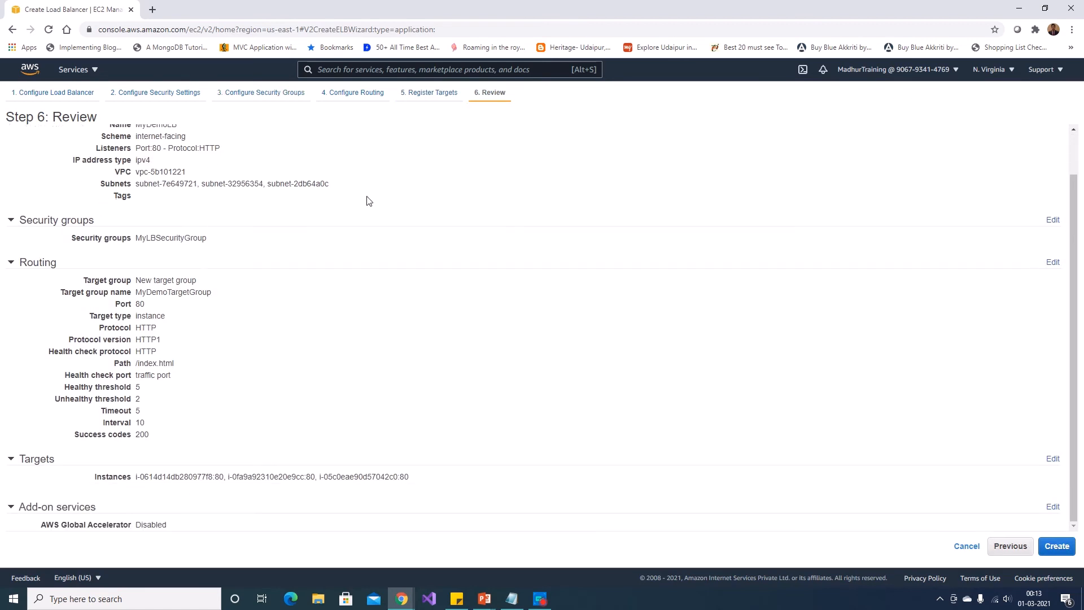
scroll(317, 223, "up", 1)
left_click(1057, 547)
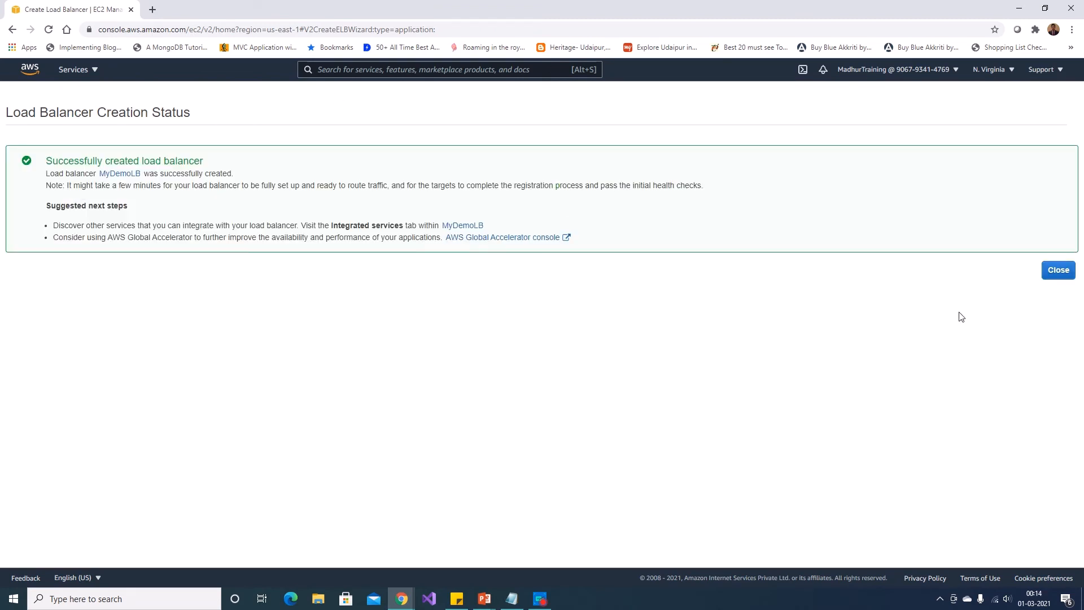
left_click(1053, 275)
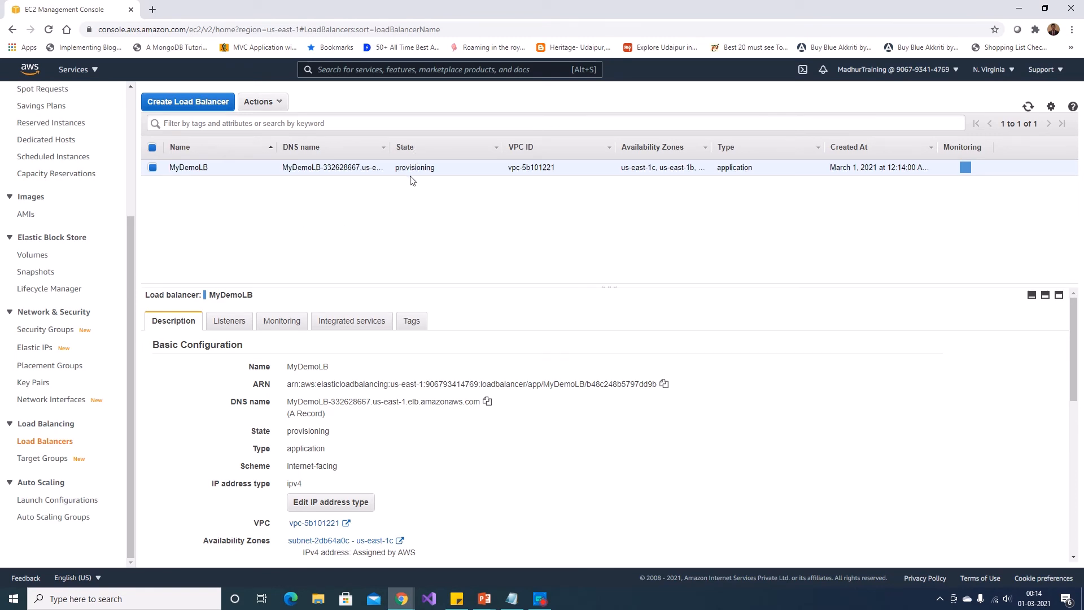
- Refresh the load balancer list and look at MyDemoLB's state, listeners and monitoring metrics
left_click(1030, 107)
left_click(229, 321)
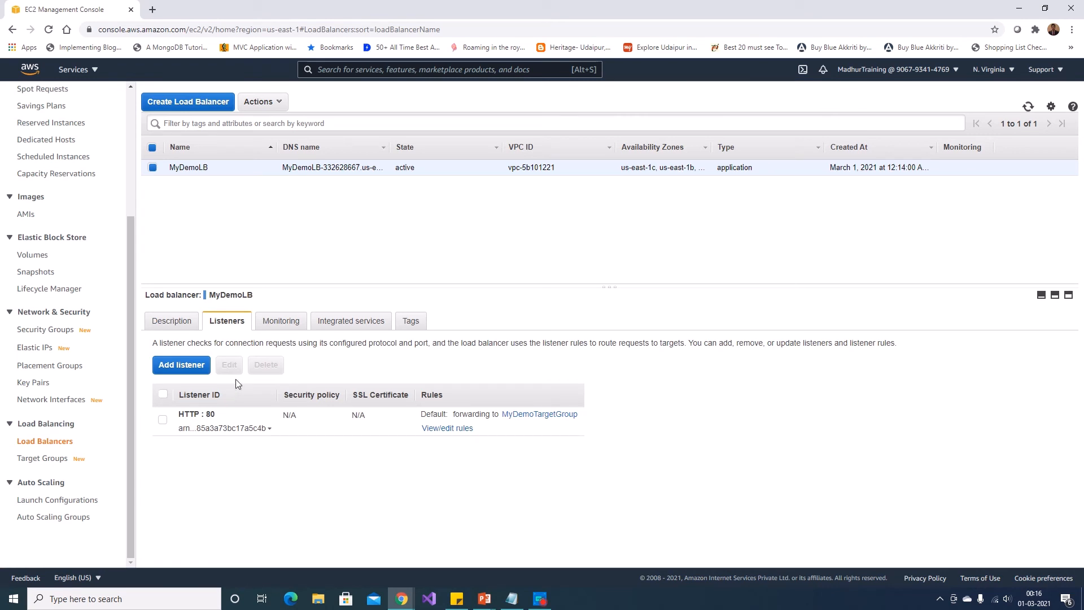
left_click(277, 324)
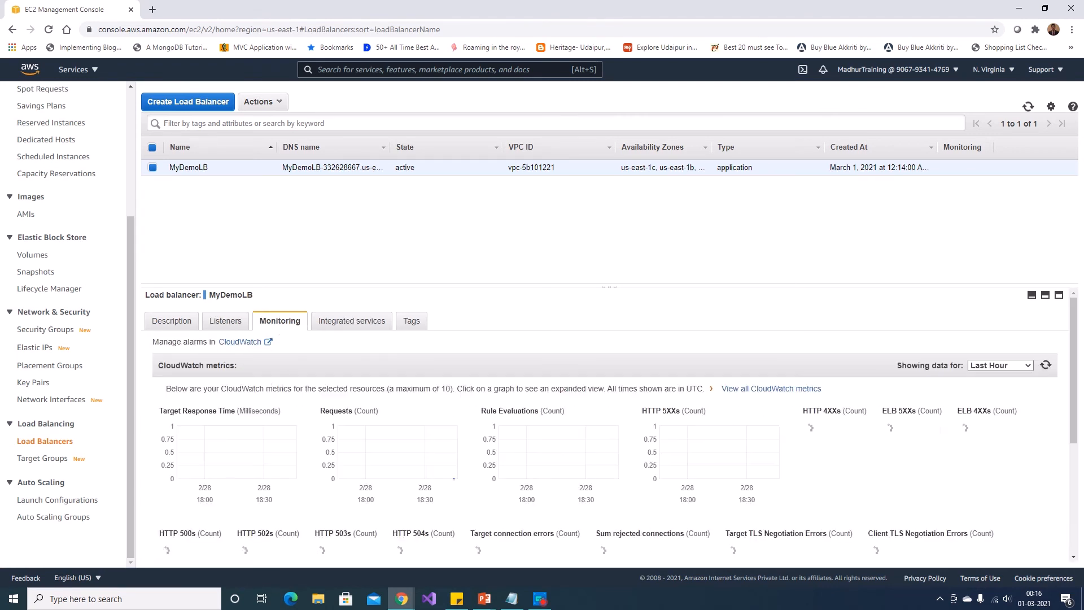
- Check the health status of the targets registered in MyDemoTargetGroup, reached from the listener's forwarding rule
left_click(225, 322)
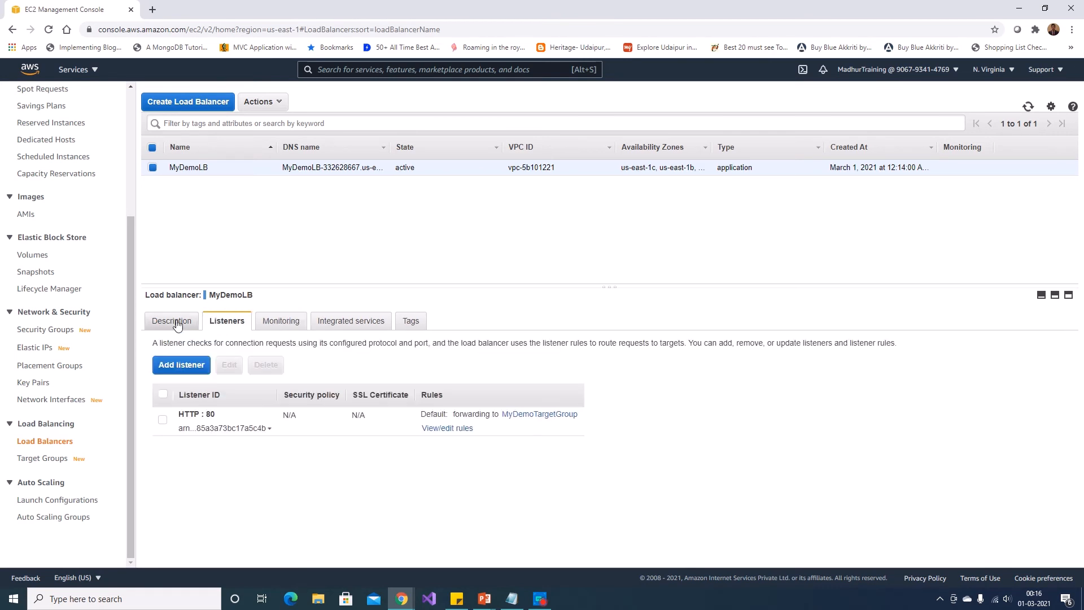
left_click(530, 415)
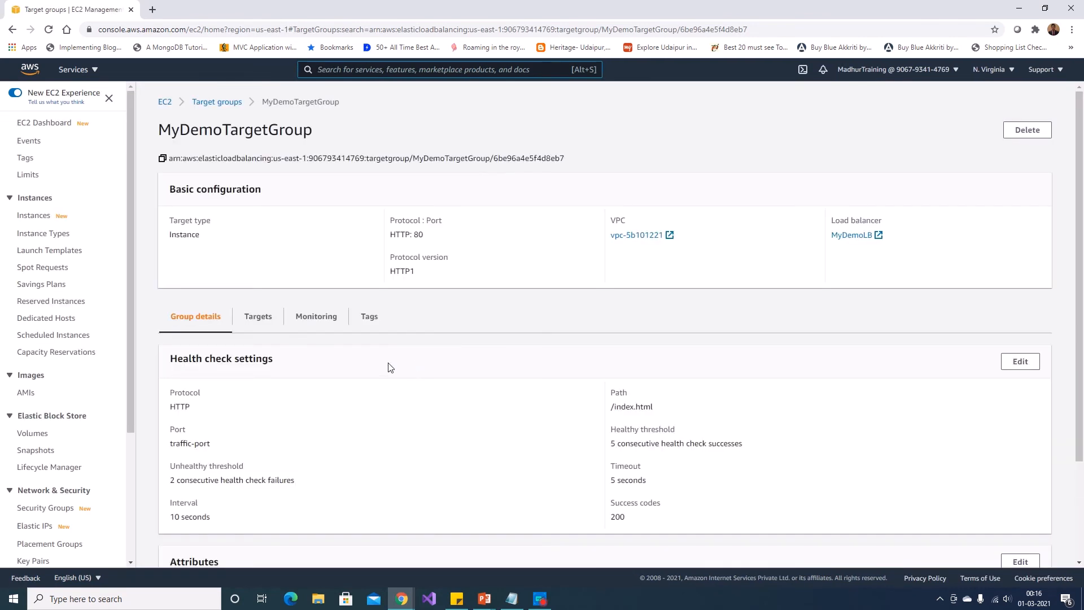
left_click(258, 326)
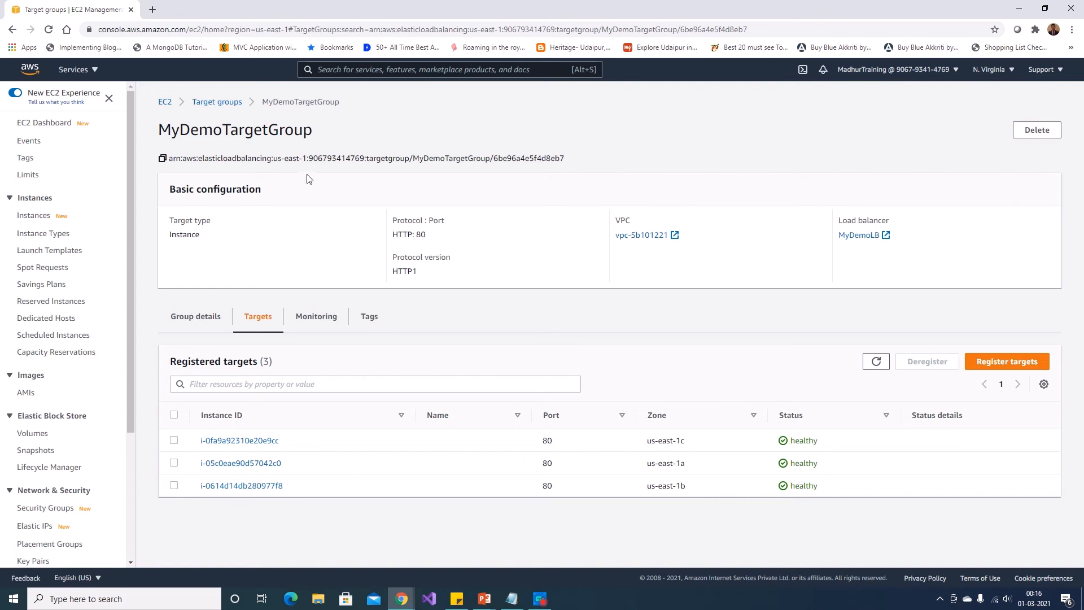
- Copy MyDemoLB's DNS name and load it in a new browser tab
scroll(79, 319, "down", 3)
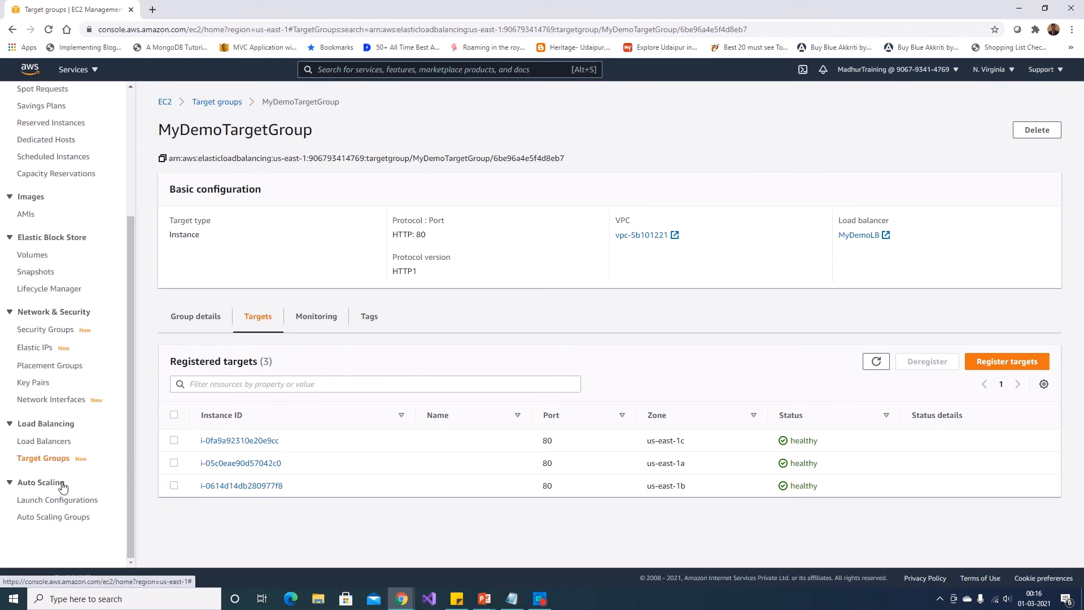
left_click(45, 441)
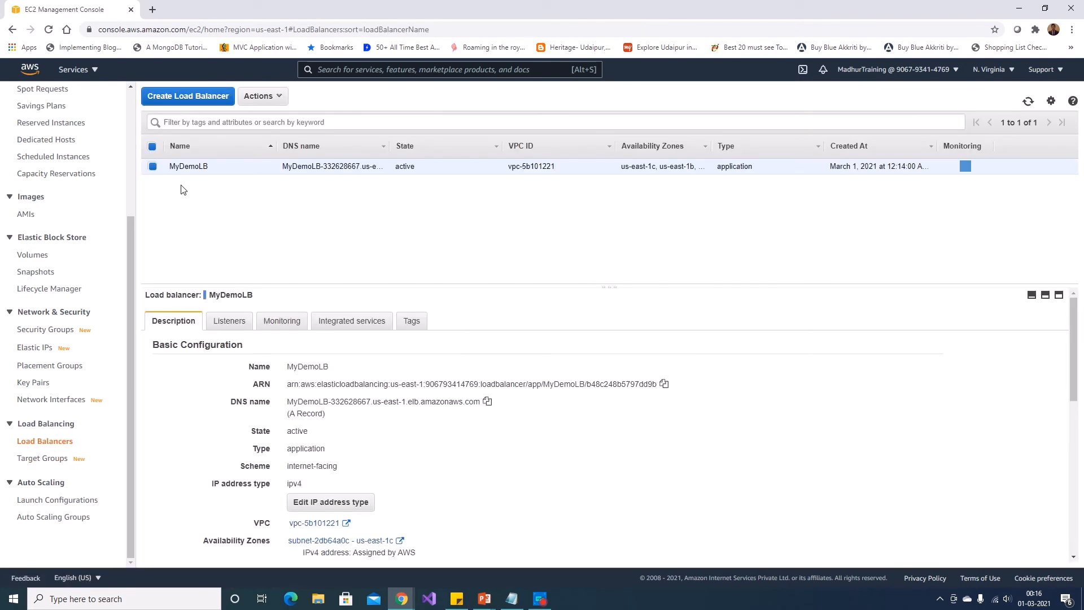
left_click(487, 402)
left_click(152, 9)
key("ctrl+v")
key("Return")
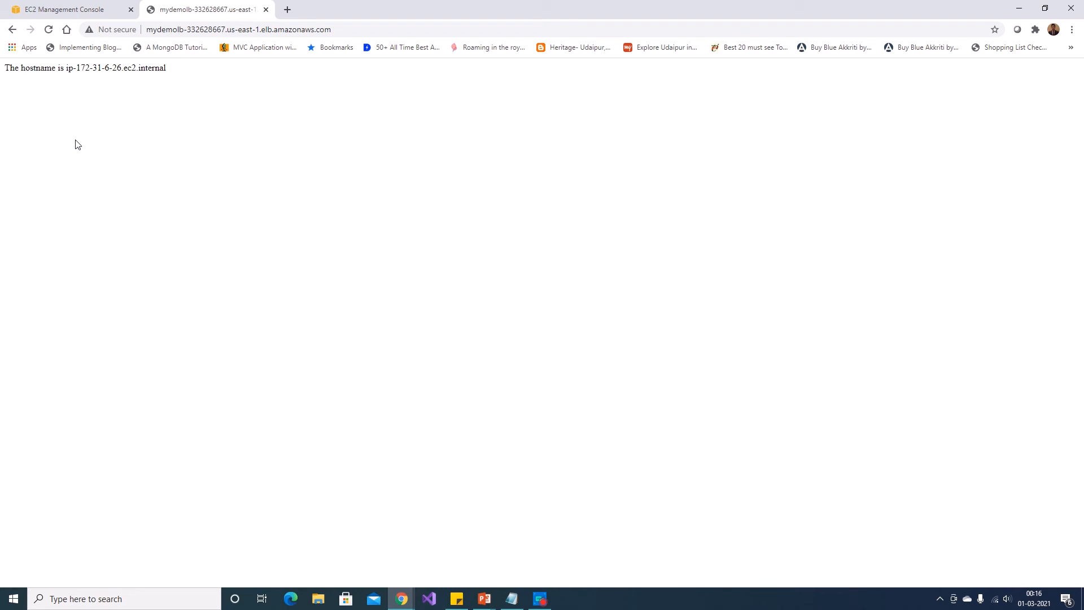
- Check the hostname on the load balancer's page and reload the page twice to test traffic distribution
left_click_drag(76, 67, 122, 68)
left_click(76, 85)
left_click(49, 29)
left_click(49, 30)
- Return to the EC2 console, list the running instances and stop the one in us-east-1a
left_click(89, 10)
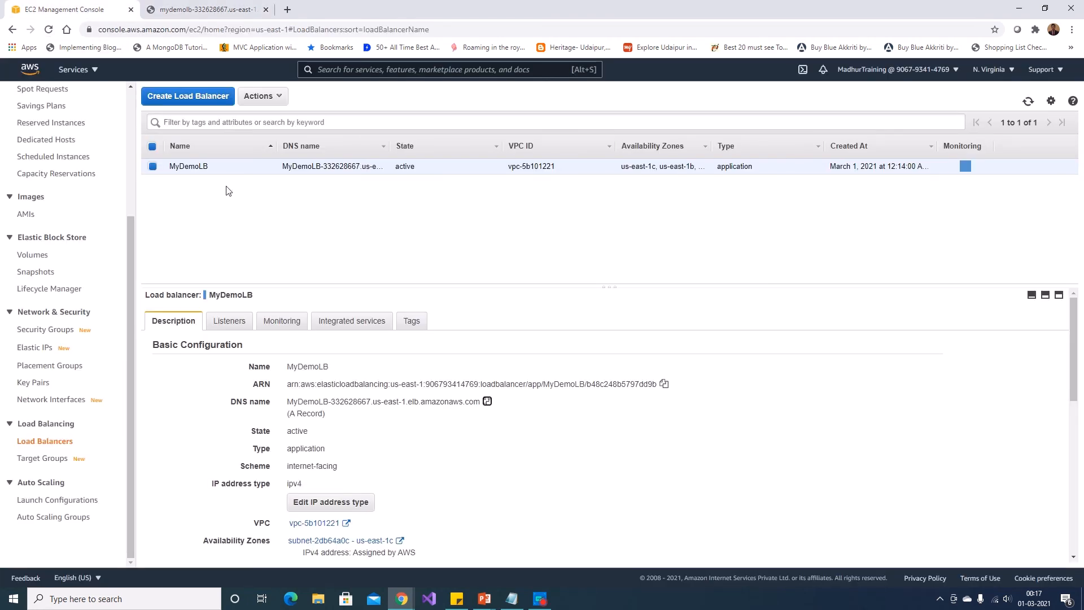
scroll(63, 147, "up", 2)
scroll(64, 148, "up", 2)
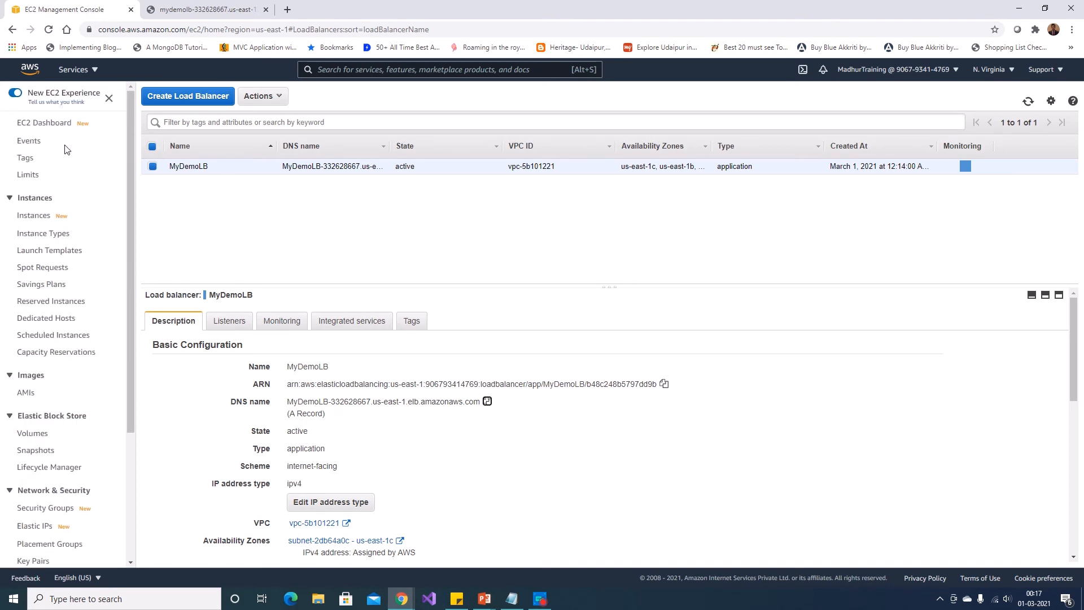
left_click(47, 122)
left_click(202, 170)
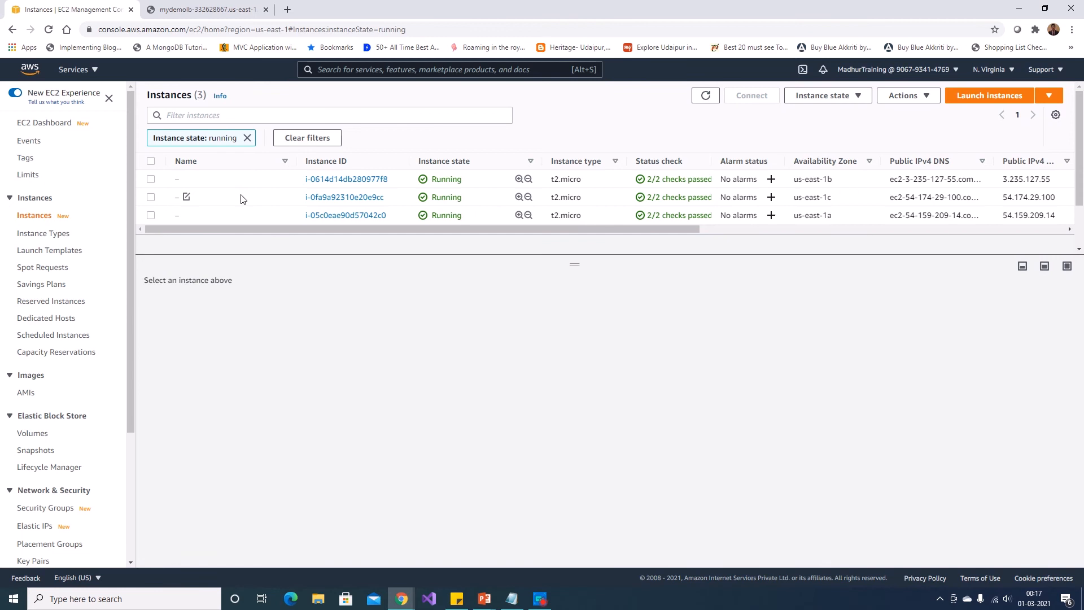
left_click(151, 215)
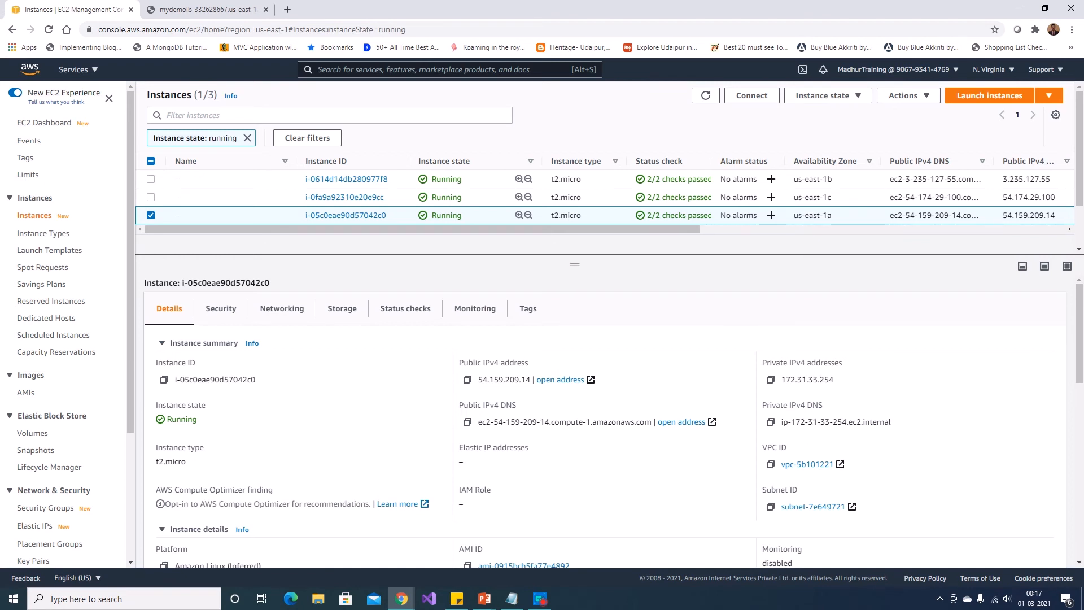
left_click(826, 95)
left_click(837, 116)
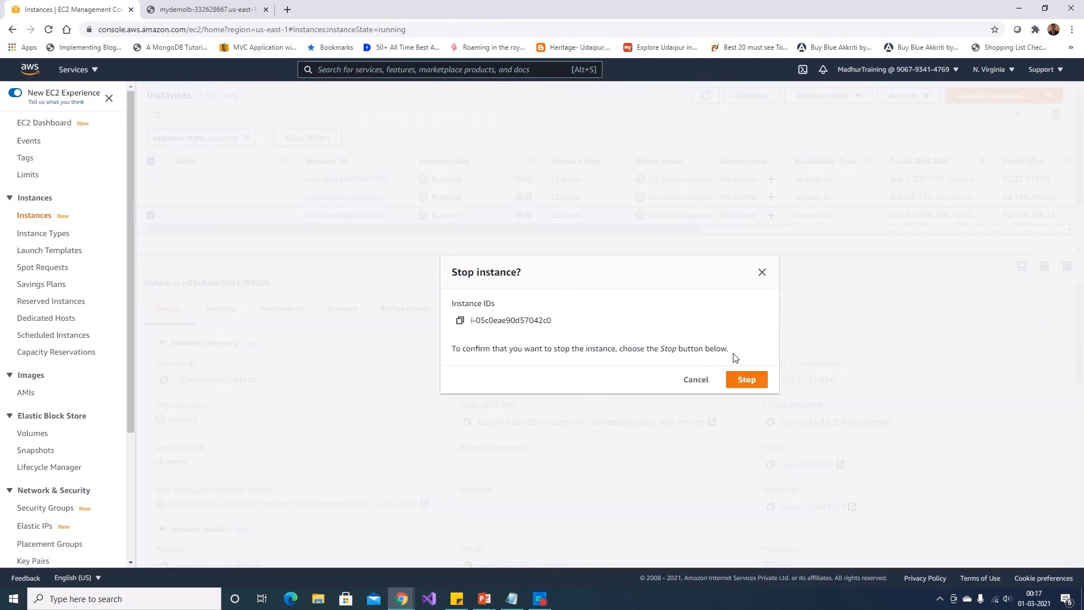
left_click(746, 380)
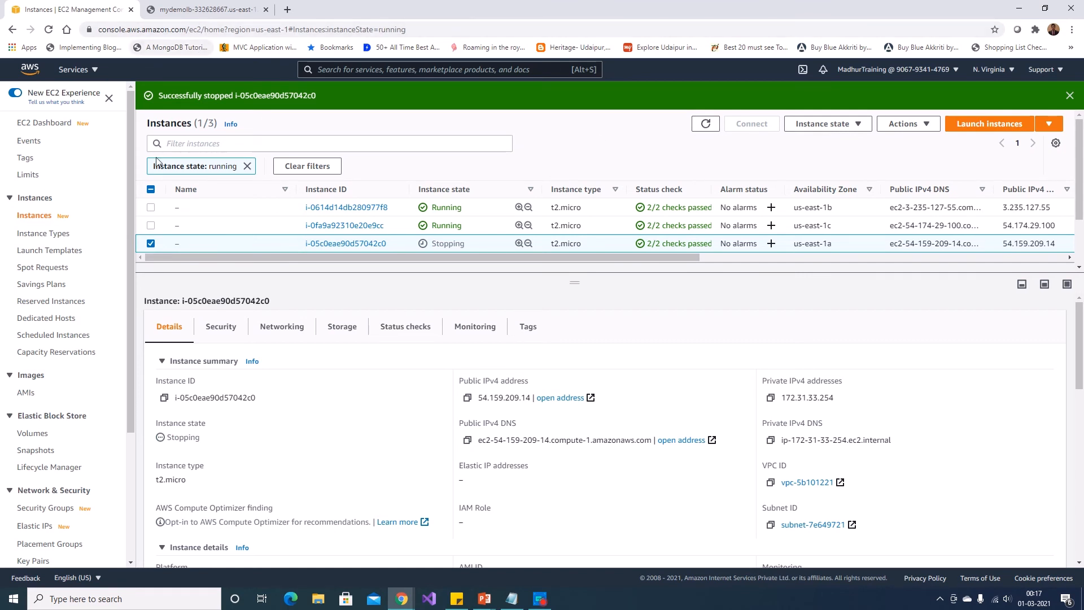
- Open MyDemoTargetGroup and refresh its registered targets to check their health status with the us-east-1a instance stopped
scroll(86, 262, "down", 1)
scroll(86, 261, "down", 2)
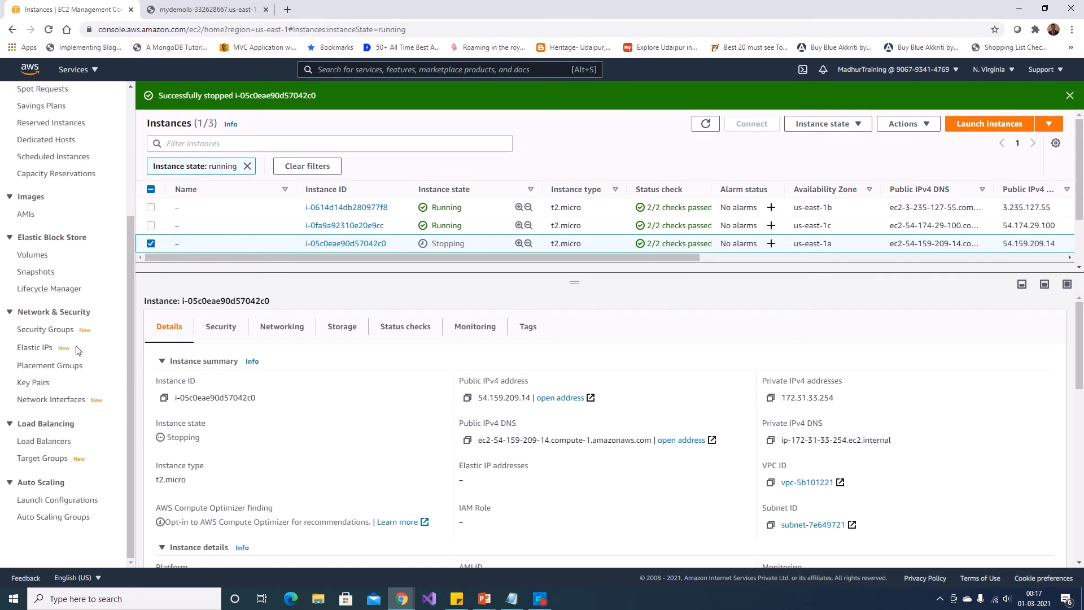
left_click(51, 465)
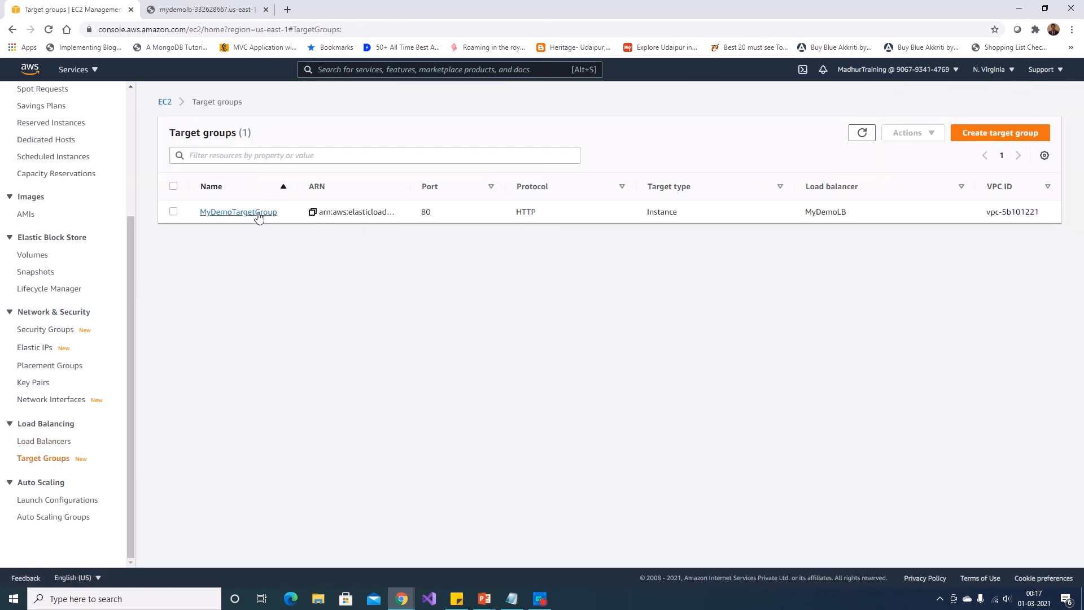
left_click(259, 213)
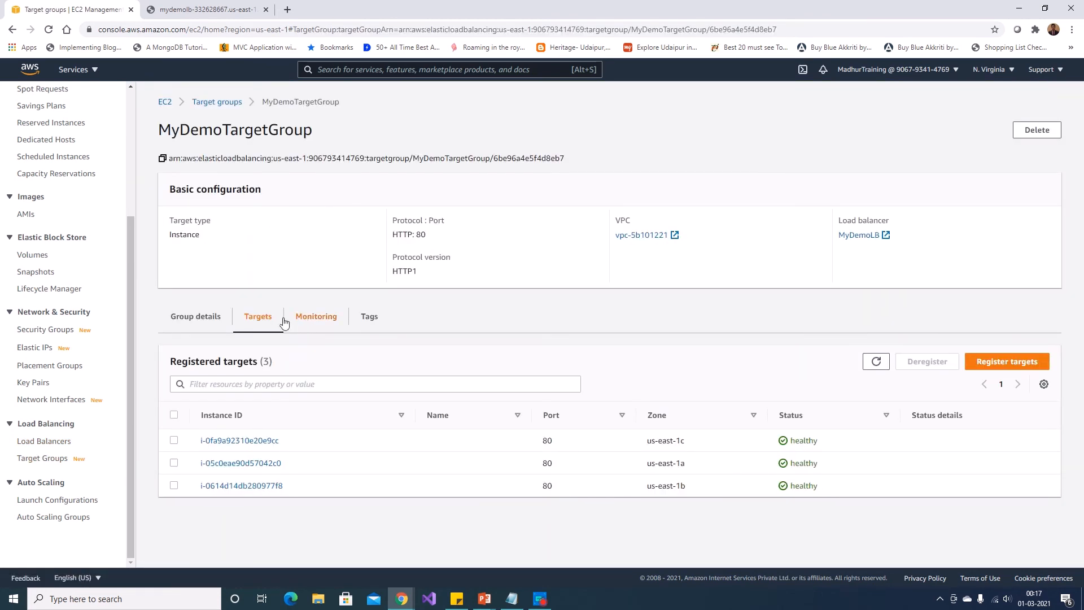
left_click(877, 362)
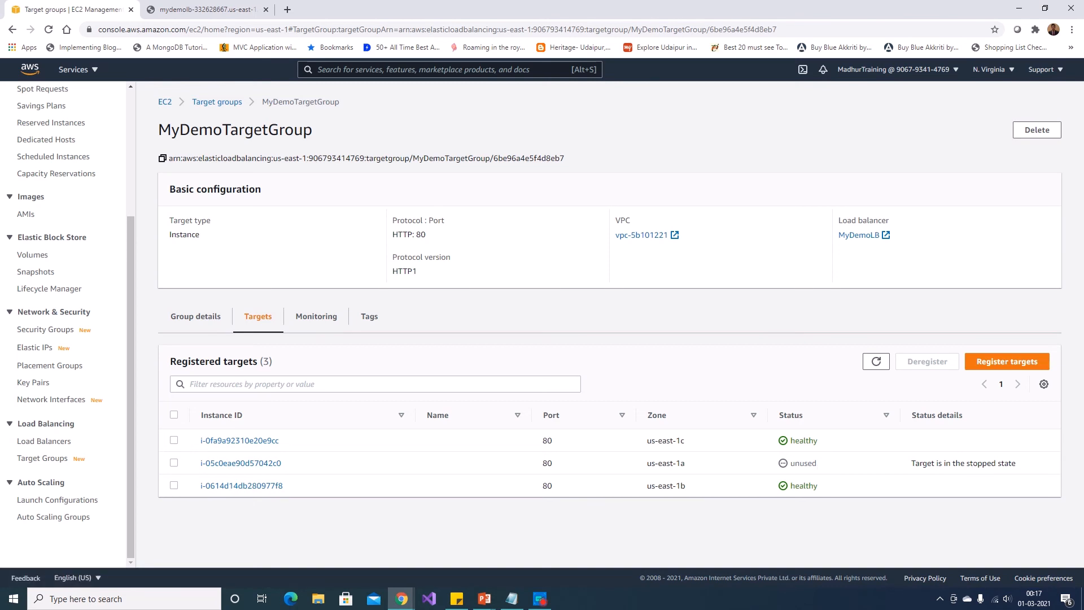
left_click(876, 361)
- Reload the load balancer's page repeatedly to test which hostnames respond with one server stopped
left_click(192, 9)
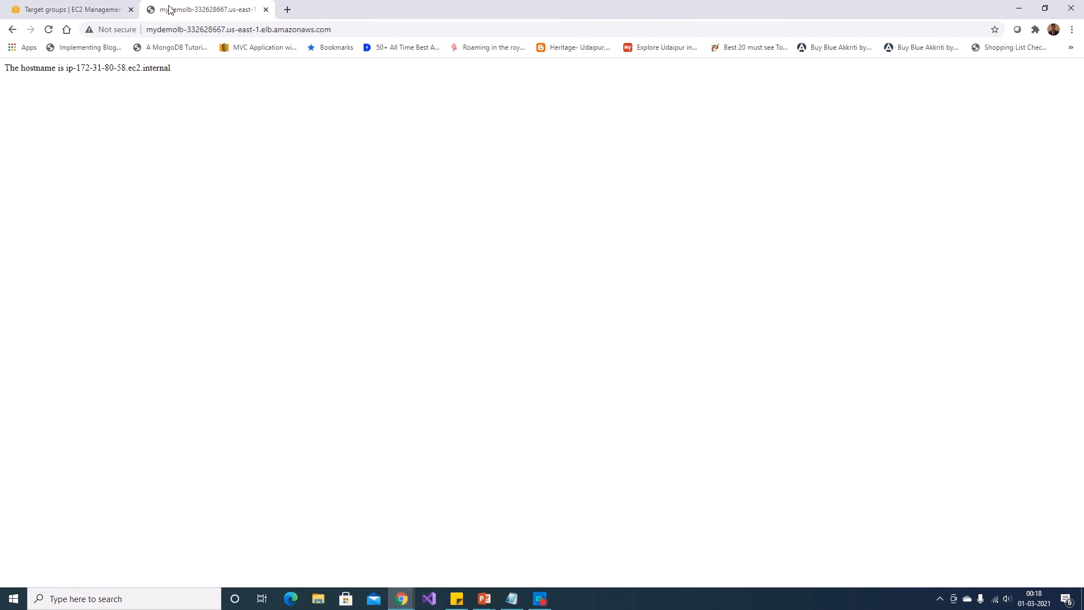
left_click(48, 30)
left_click(49, 30)
left_click(49, 31)
left_click(49, 31)
left_click(49, 31)
left_click(49, 31)
left_click(49, 31)
- Return to the EC2 console and view the listeners of the load balancer MyDemoLB
left_click(68, 8)
scroll(81, 281, "up", 3)
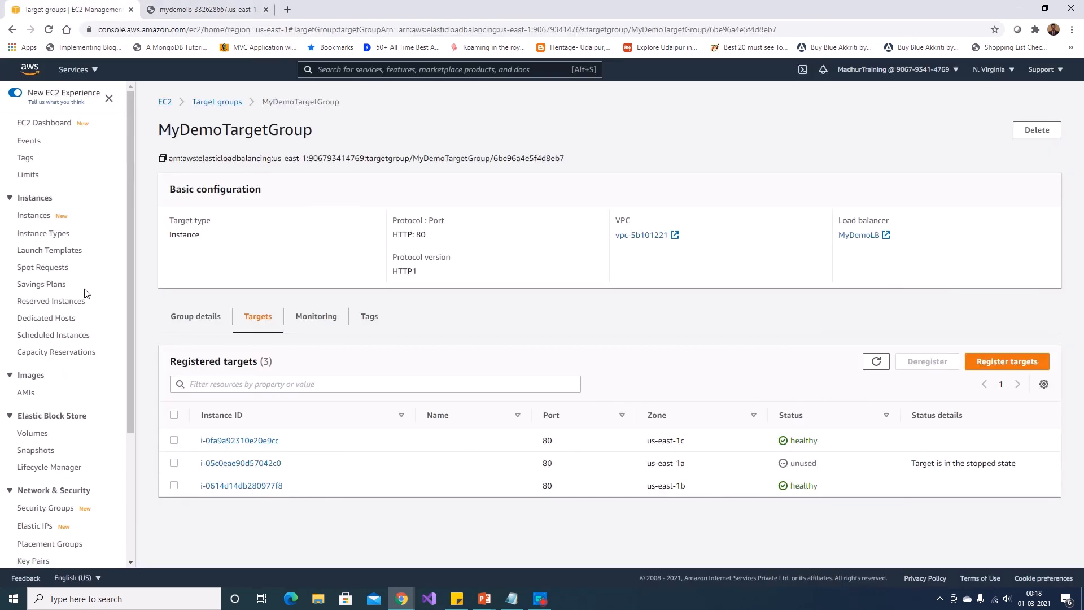
scroll(74, 354, "down", 3)
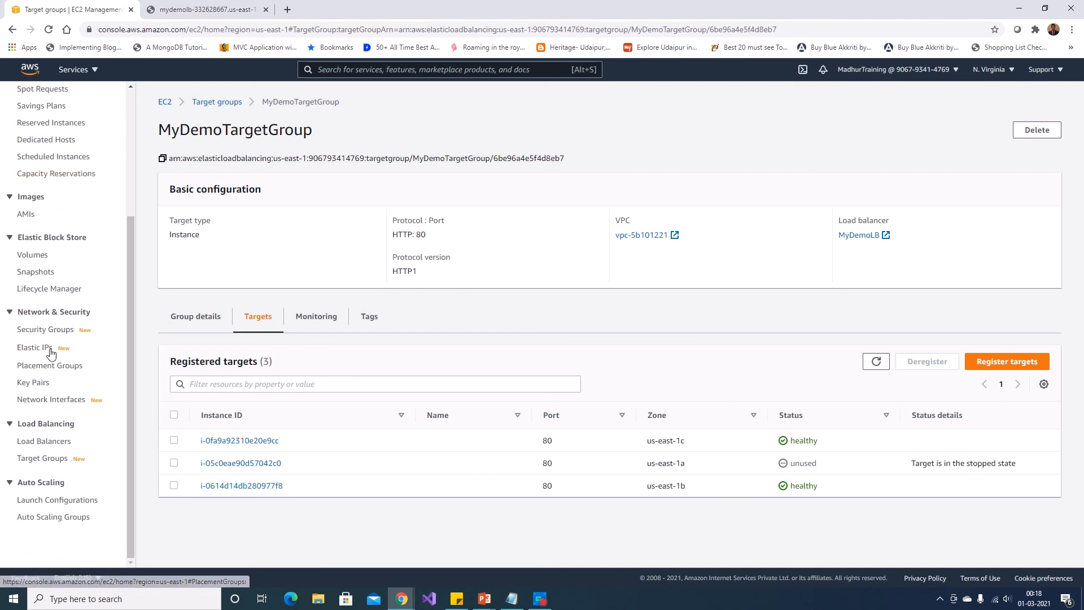
left_click(45, 441)
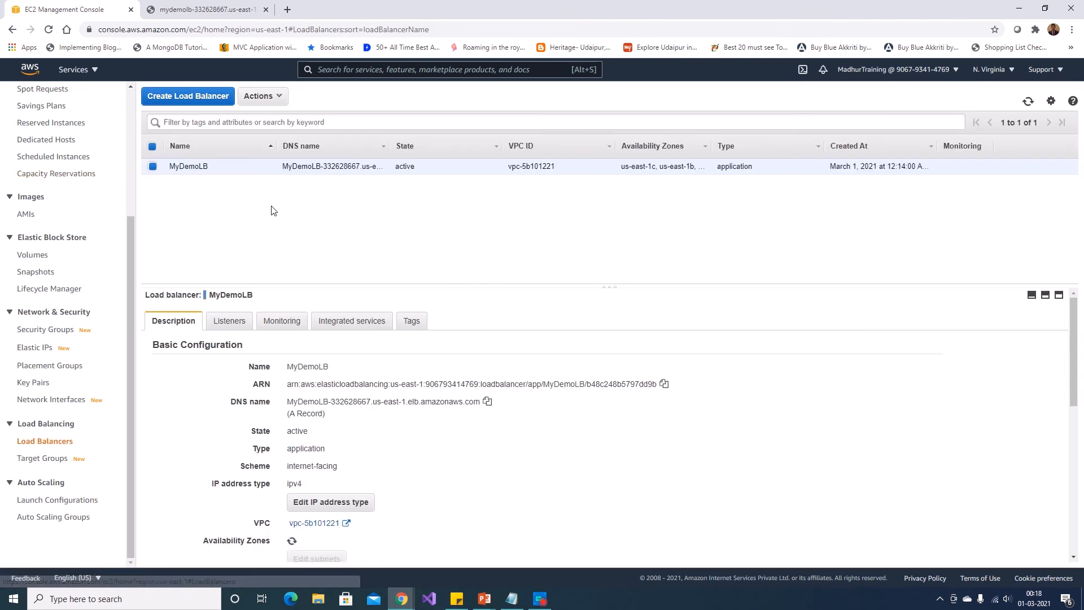
left_click(232, 323)
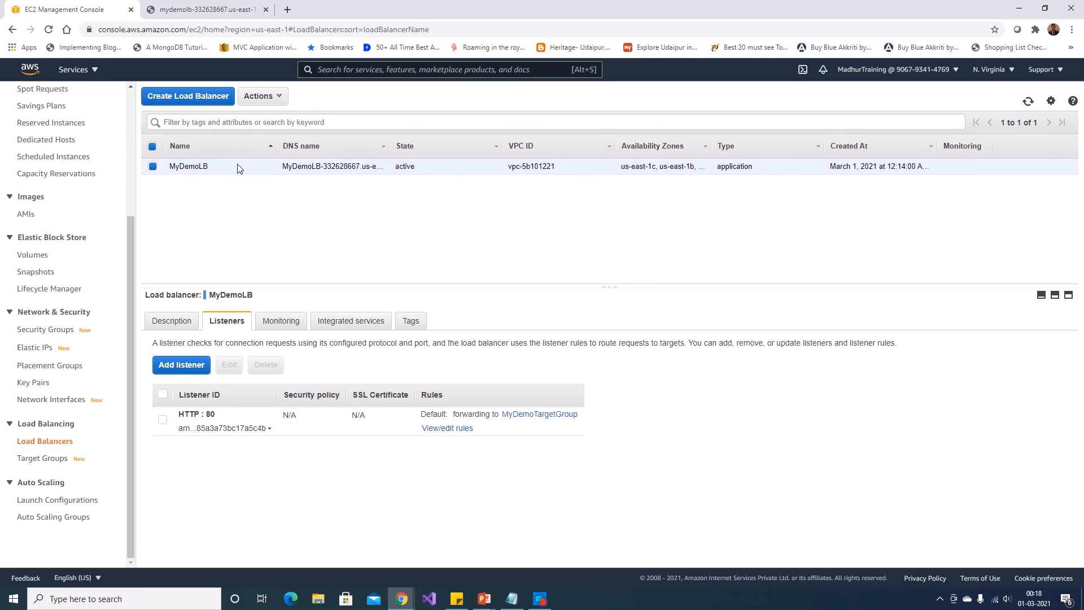
scroll(84, 254, "up", 3)
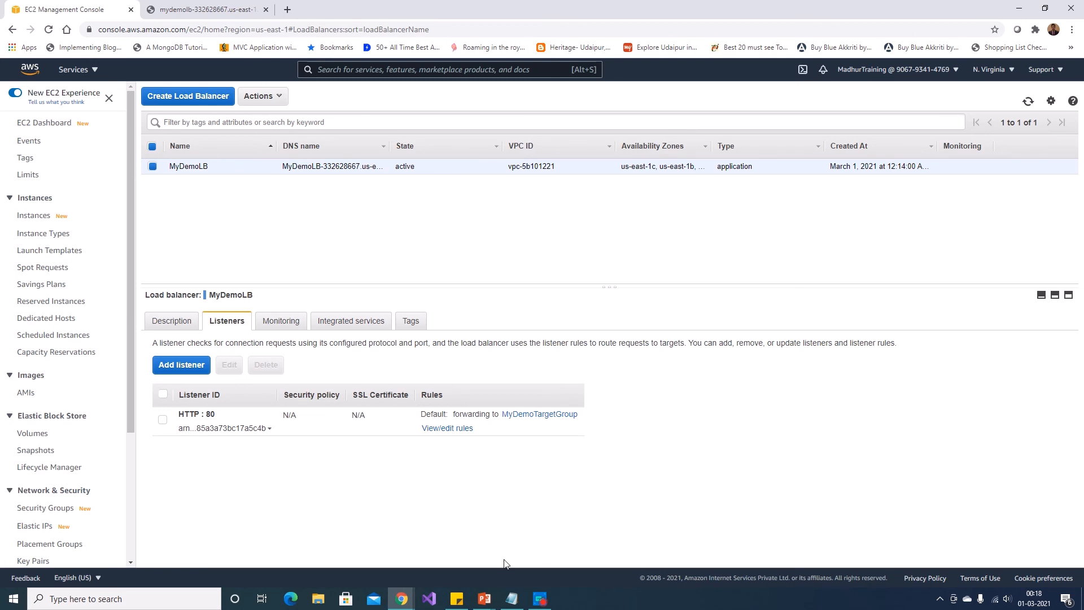
- List the running instances from the EC2 dashboard and open MySecurityGroup from the us-east-1a instance's security details
mouse_move(541, 598)
left_click(73, 69)
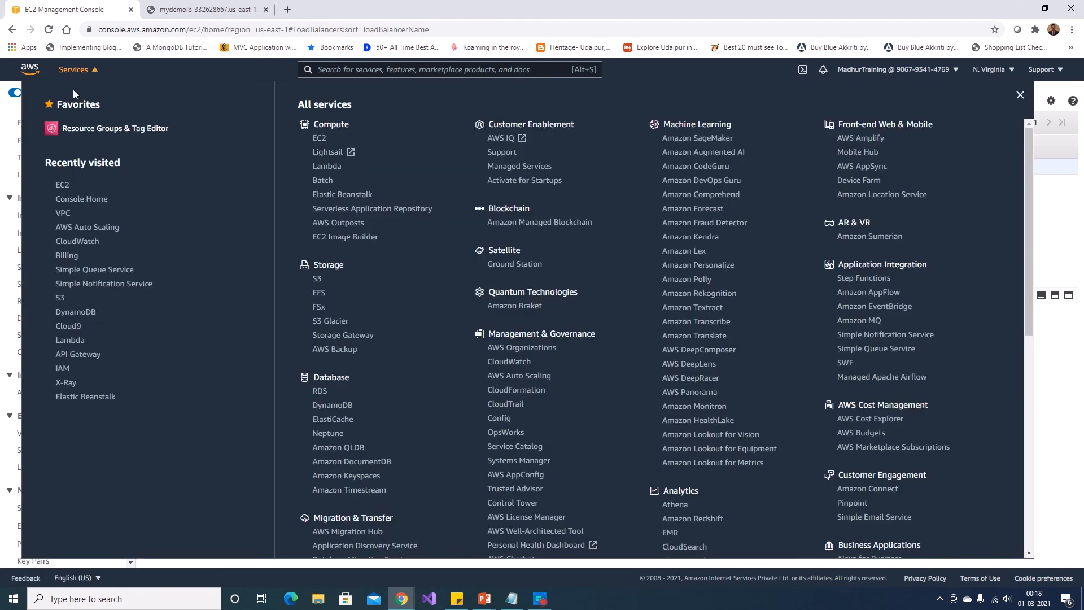
left_click(19, 124)
left_click(31, 123)
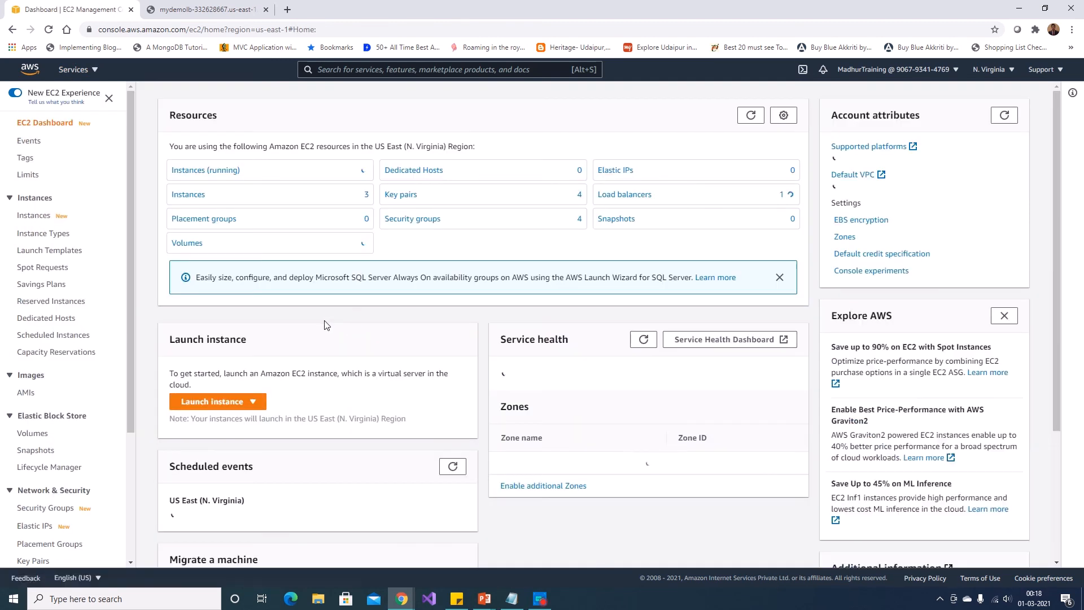
left_click(239, 172)
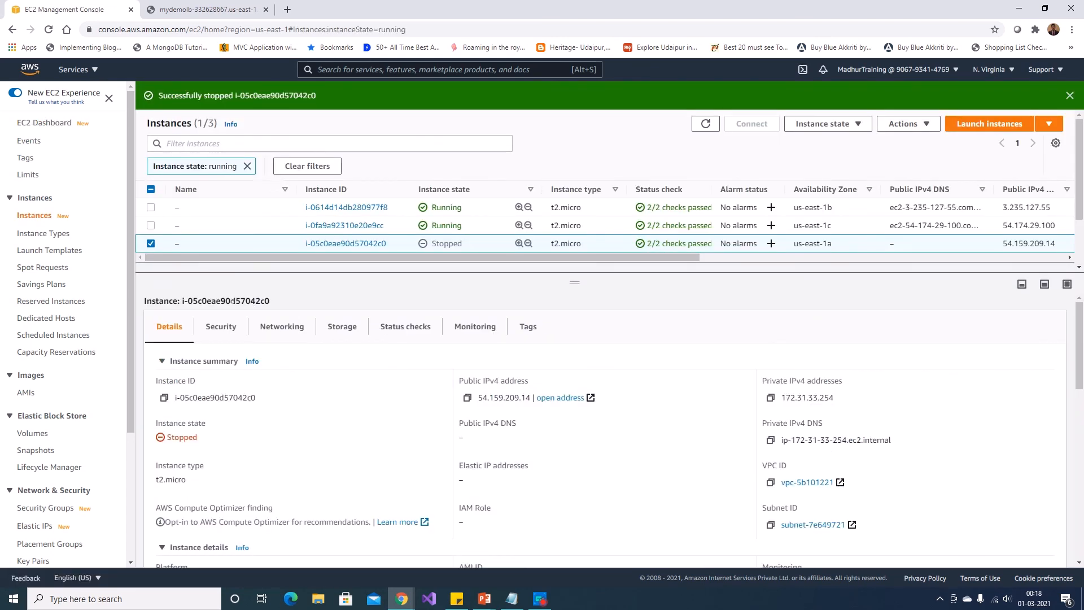
left_click(227, 326)
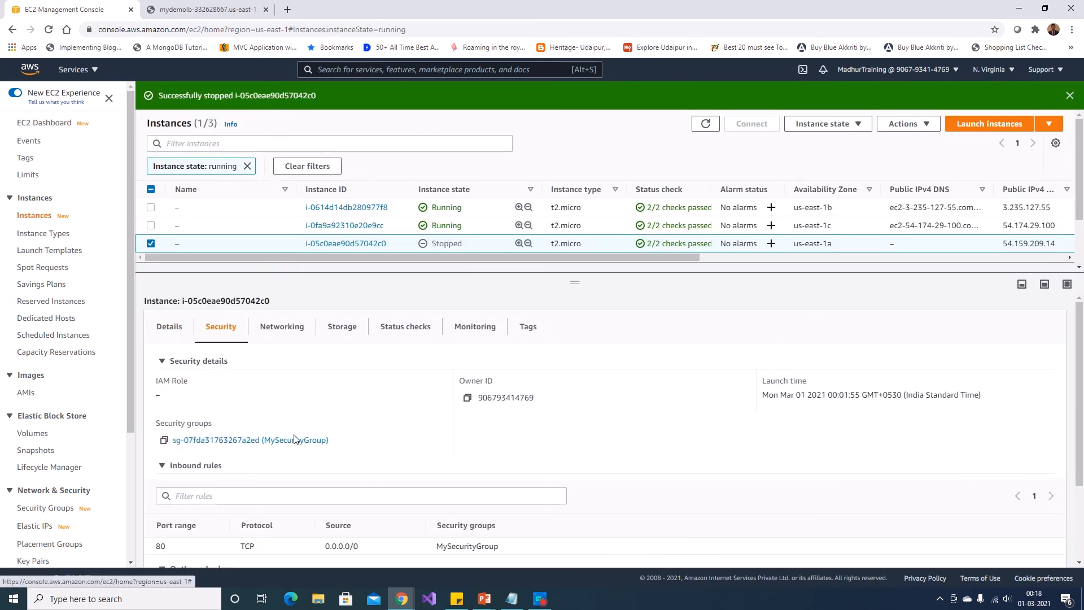
left_click(294, 440)
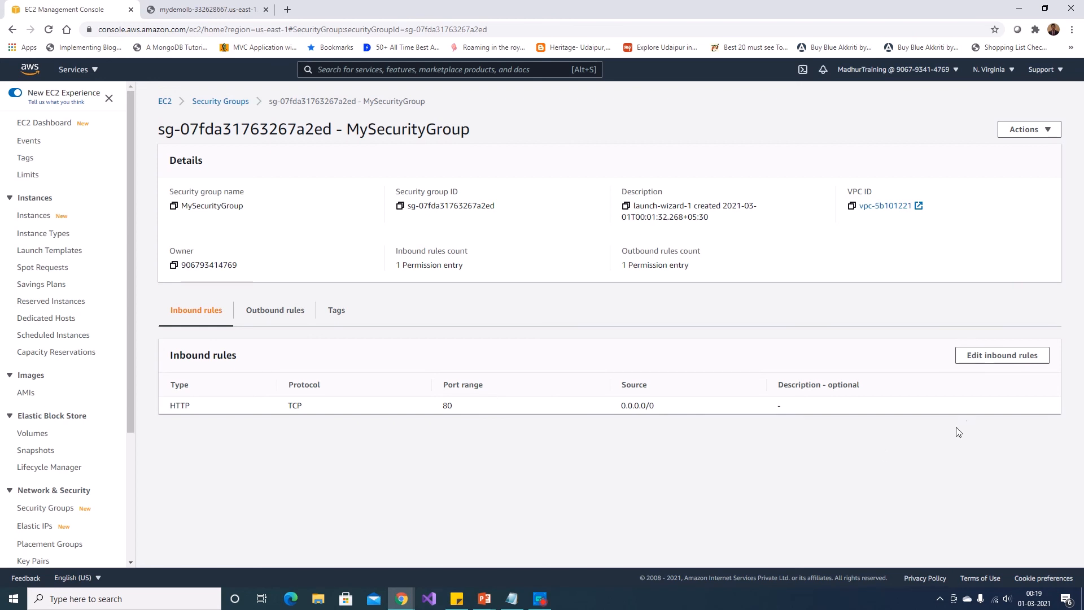
- Replace MySecurityGroup's inbound HTTP rule with one allowing all traffic from the custom source MyLBSecurityGroup, and save the rules
left_click(975, 355)
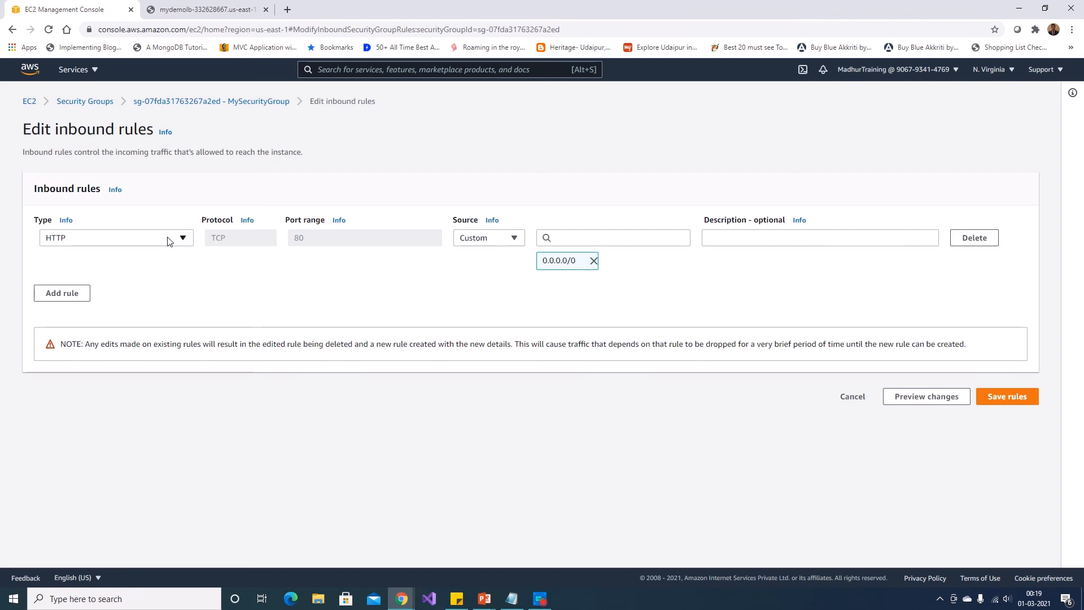
left_click(963, 242)
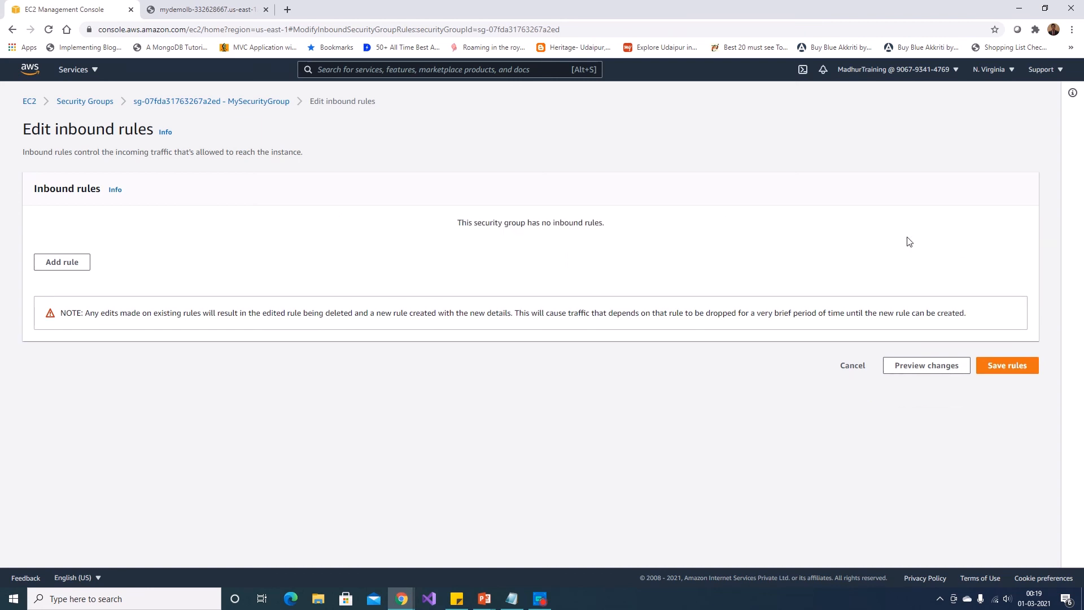
left_click(54, 262)
left_click(140, 247)
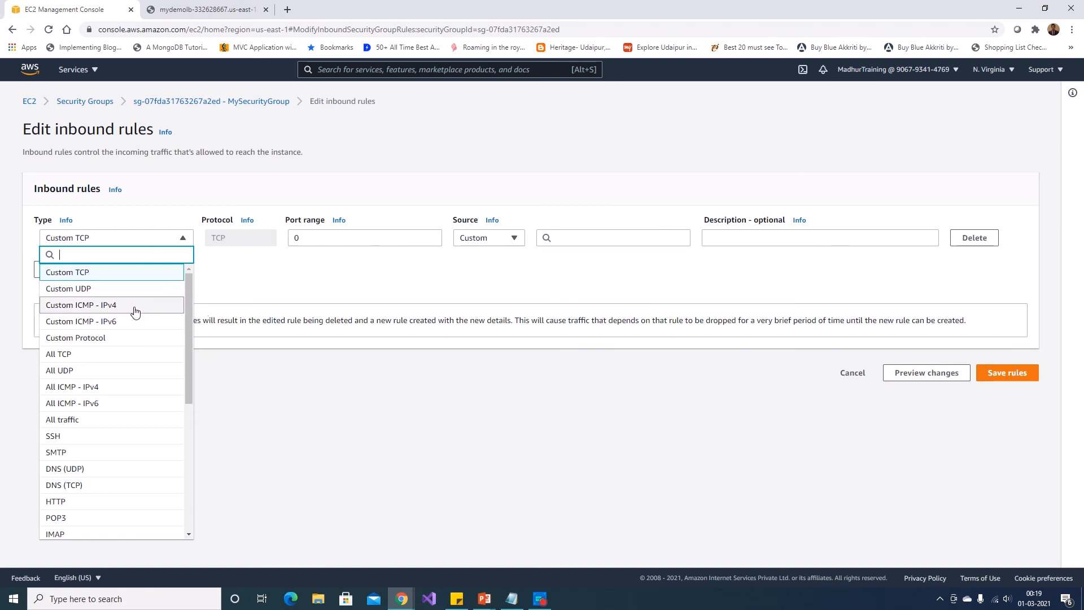
left_click(106, 420)
left_click(493, 245)
left_click(493, 245)
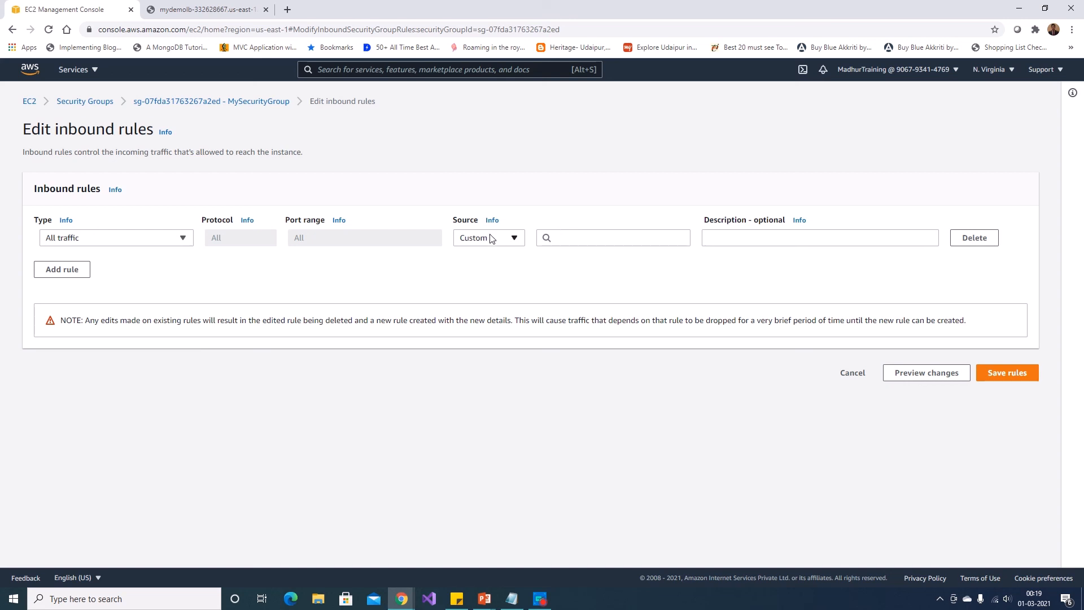
left_click(584, 237)
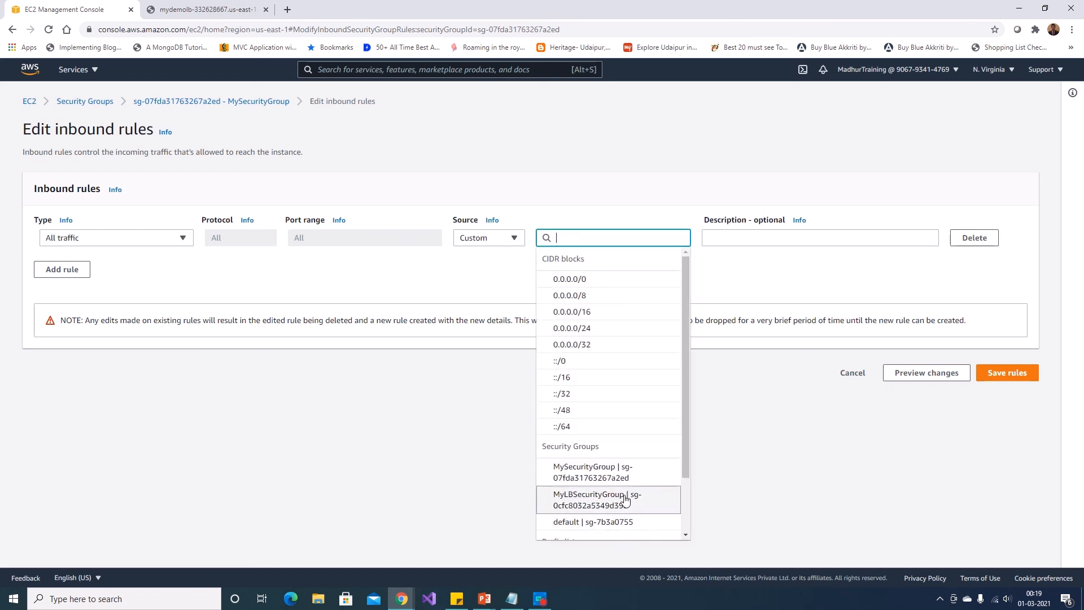
scroll(633, 457, "down", 2)
left_click(621, 433)
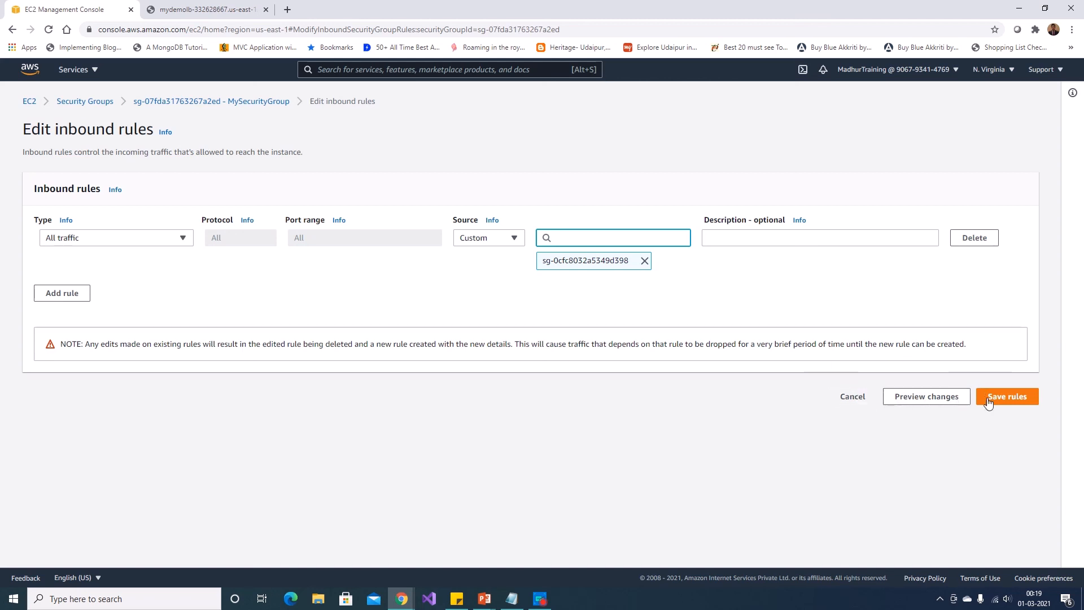
left_click(1021, 399)
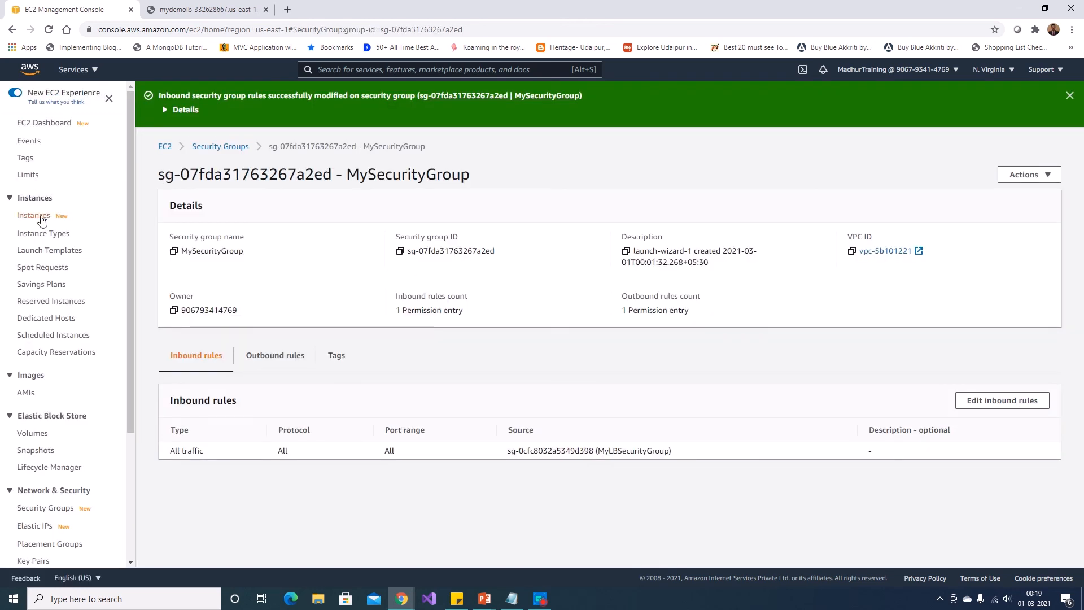
- Copy the us-east-1c instance's public IPv4 address and load it in a new browser tab to test direct access
left_click(41, 217)
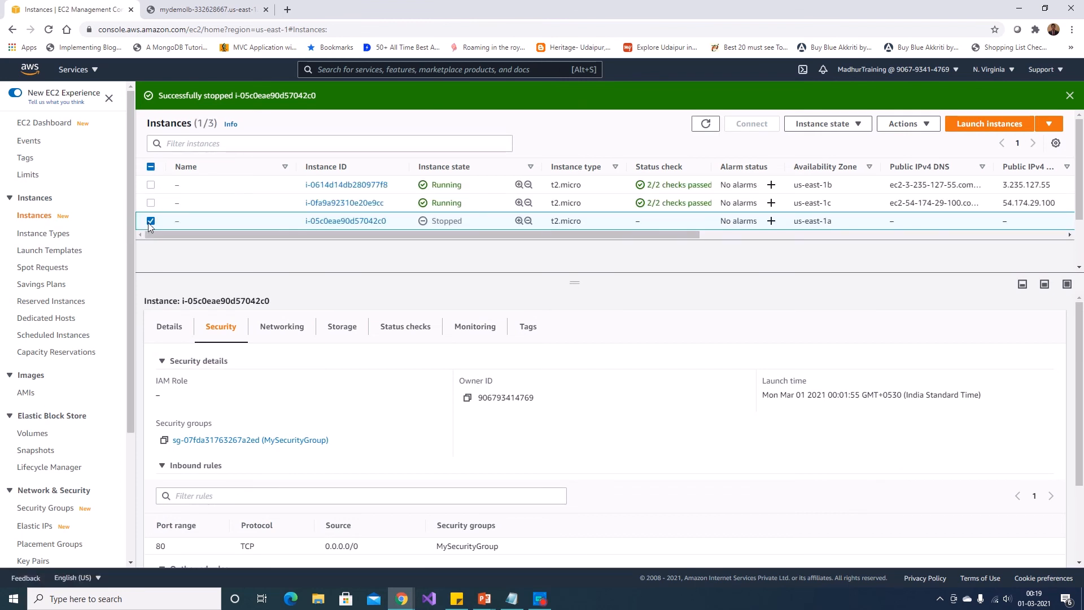
left_click(150, 221)
left_click(151, 202)
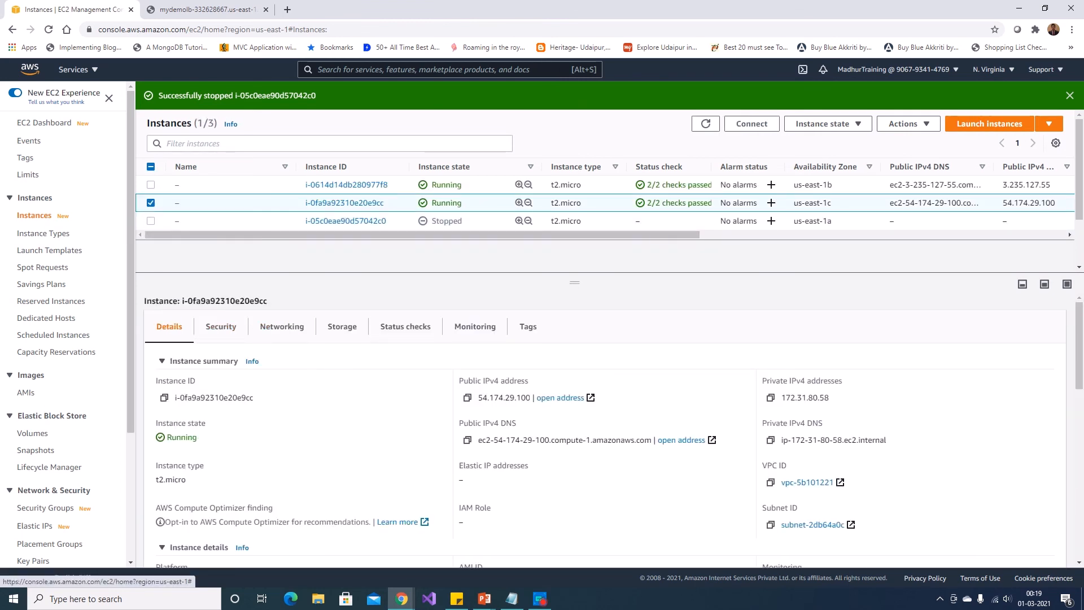
left_click_drag(531, 398, 480, 400)
key("ctrl+c")
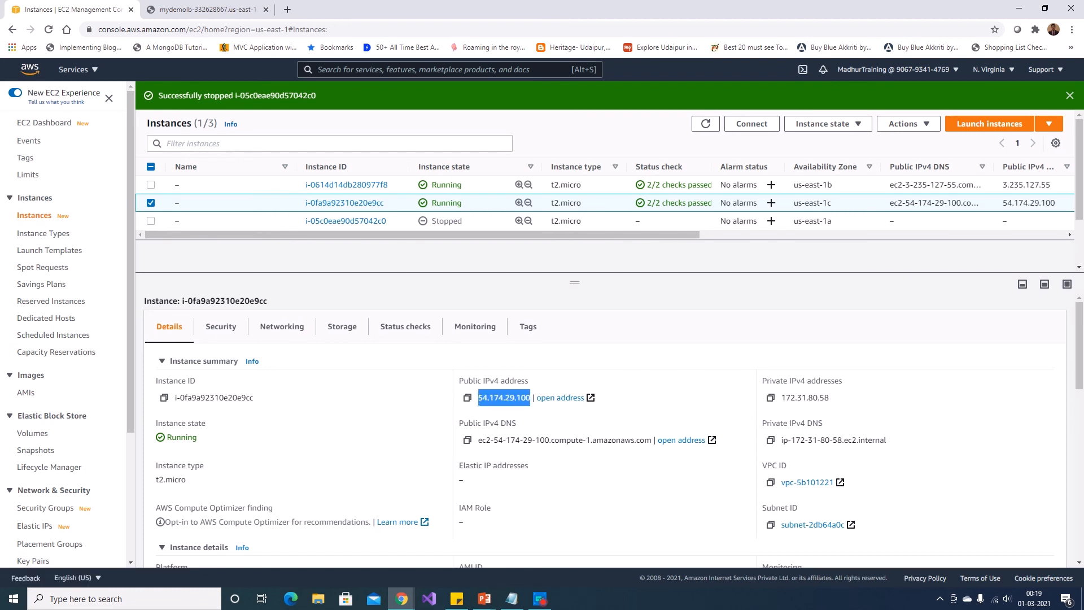
left_click(288, 9)
key("ctrl+v")
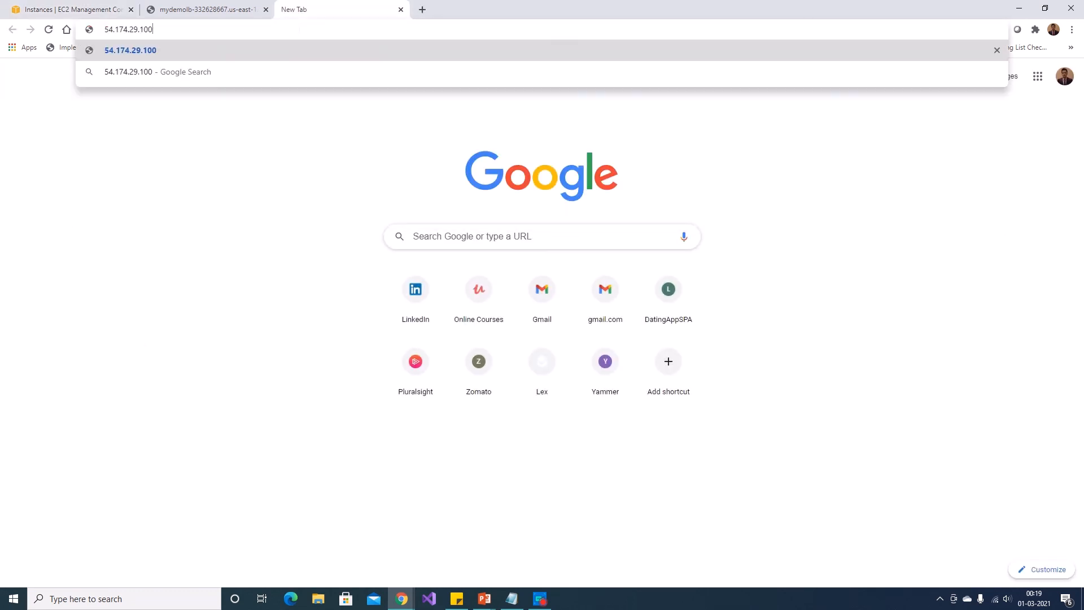
key("Return")
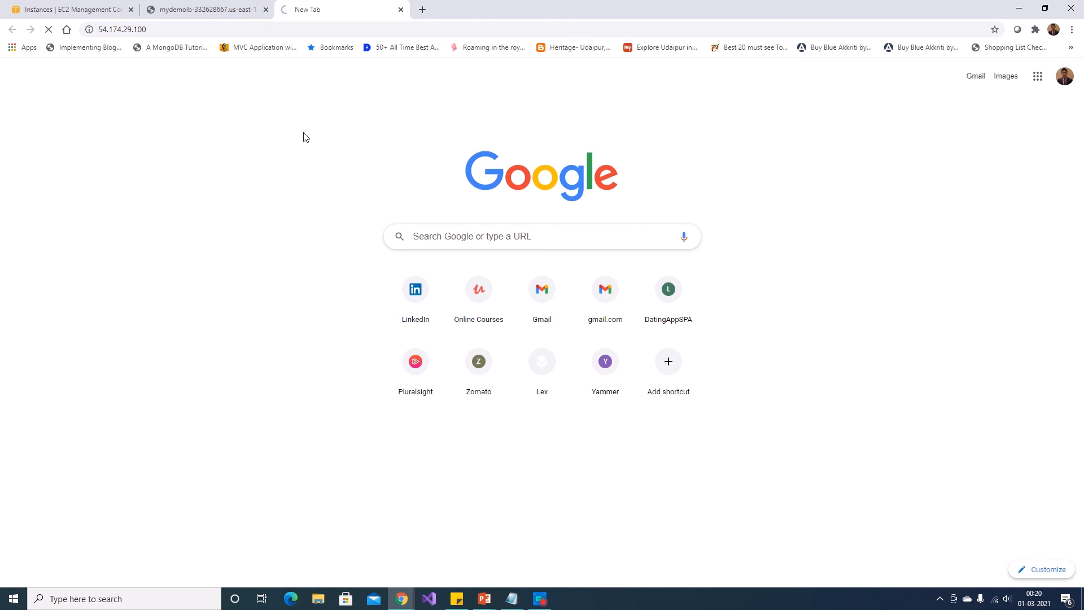
- Switch to the load balancer's page and reload it three times to test access through MyDemoLB's DNS name
left_click(192, 10)
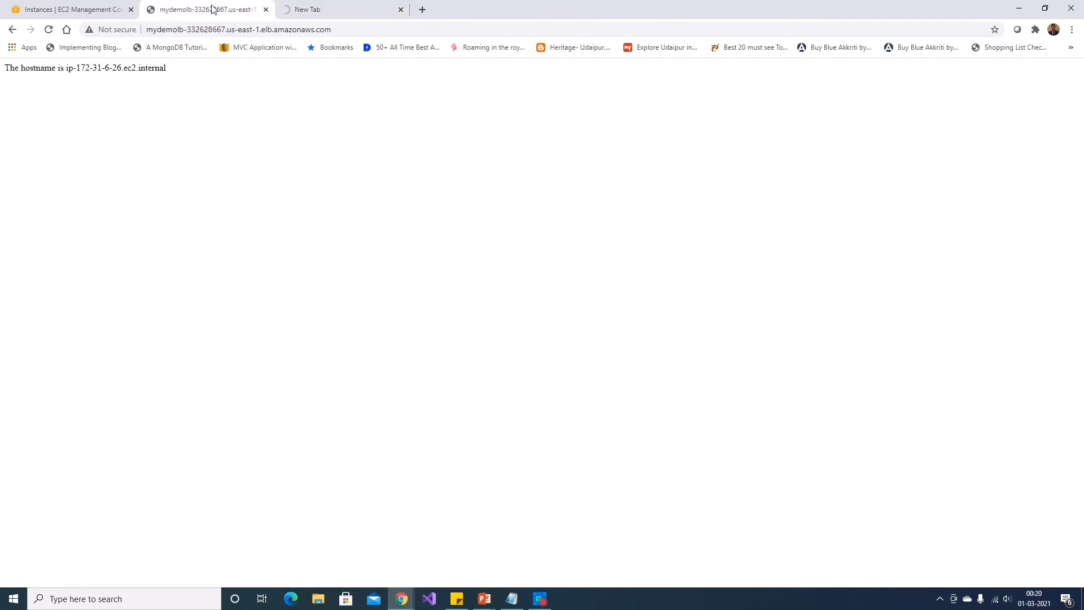
left_click(49, 30)
left_click(49, 31)
left_click(49, 32)
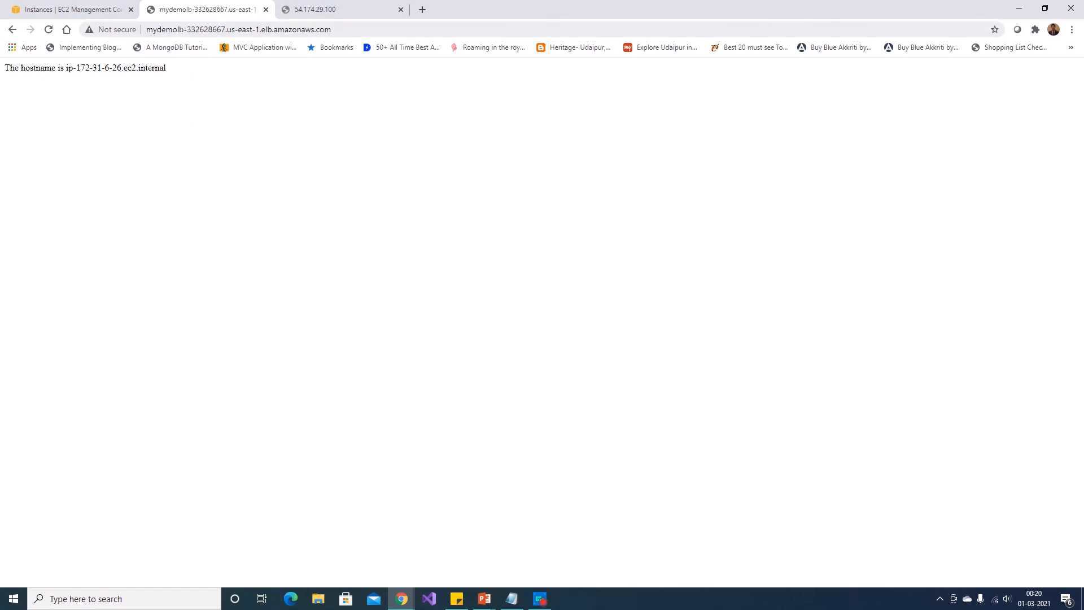
left_click_drag(333, 30, 146, 30)
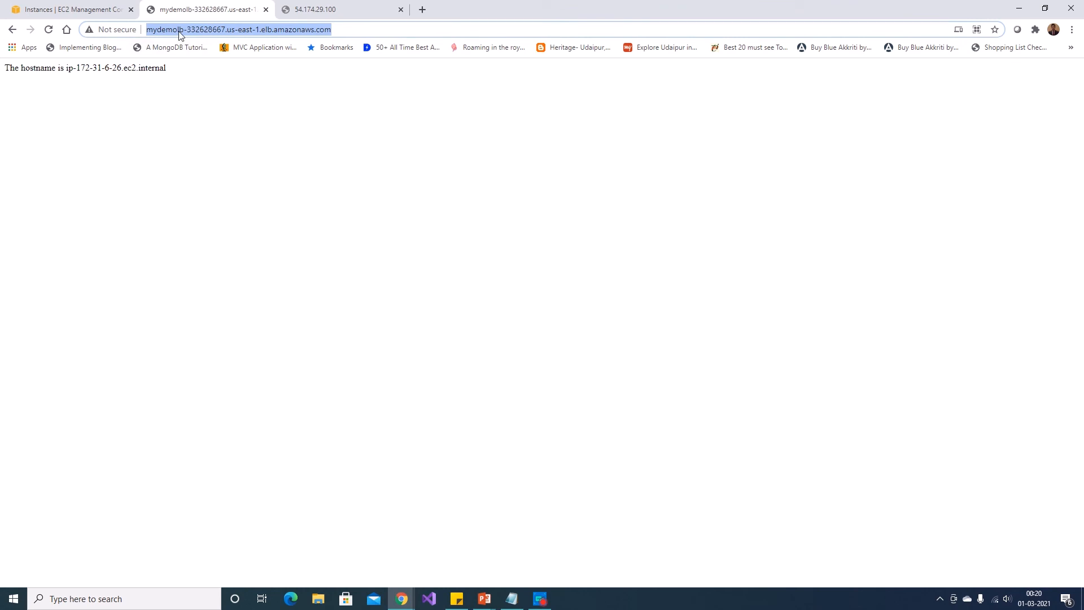
- Return to the load balancers list in the EC2 console and view the actions available for MyDemoLB
left_click(96, 12)
scroll(68, 307, "down", 3)
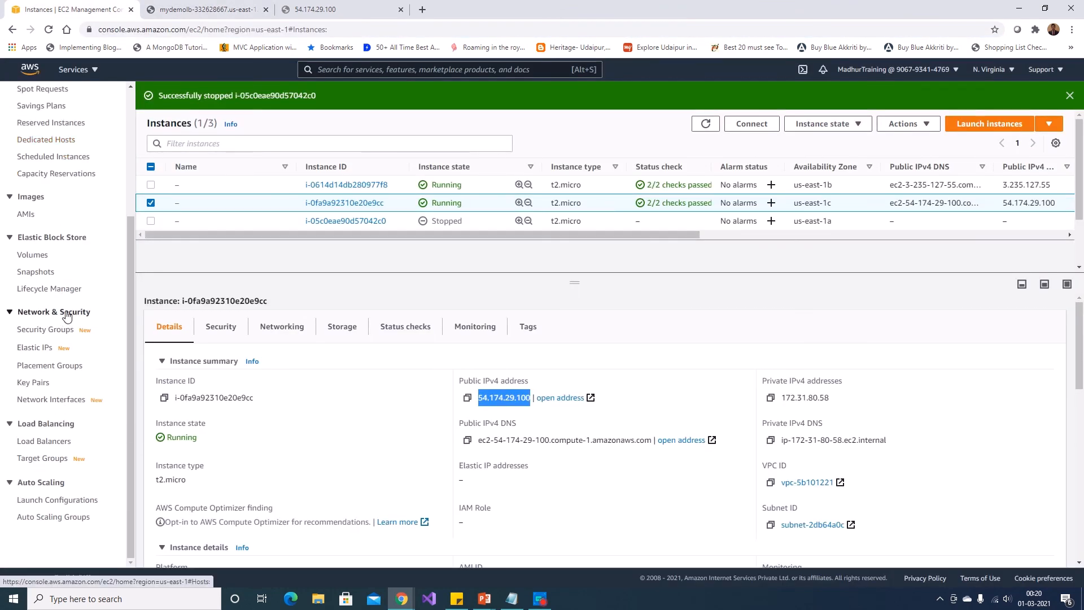
left_click(52, 444)
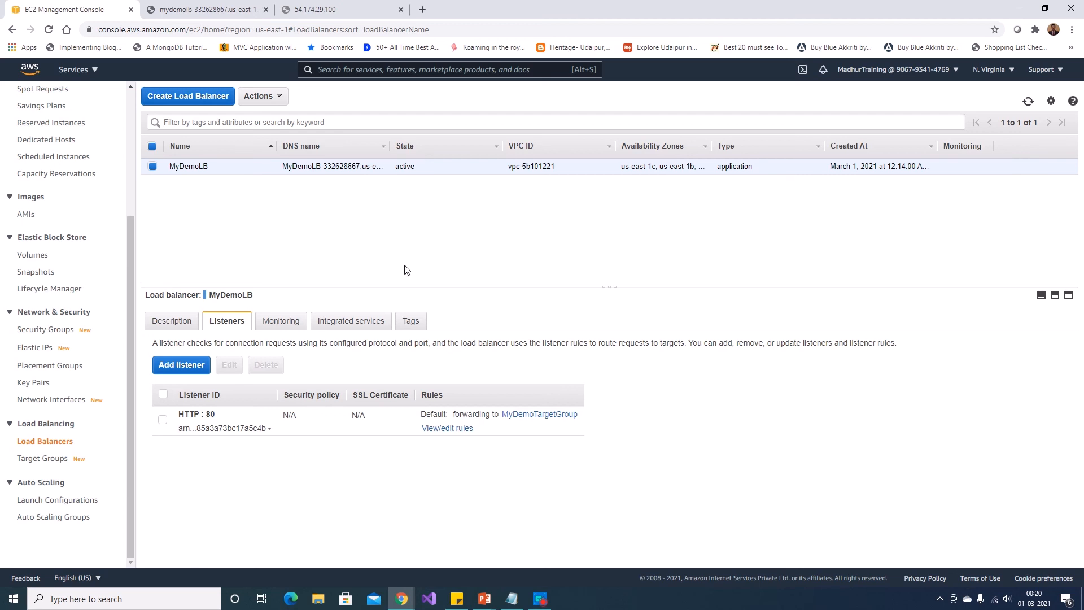
left_click(268, 95)
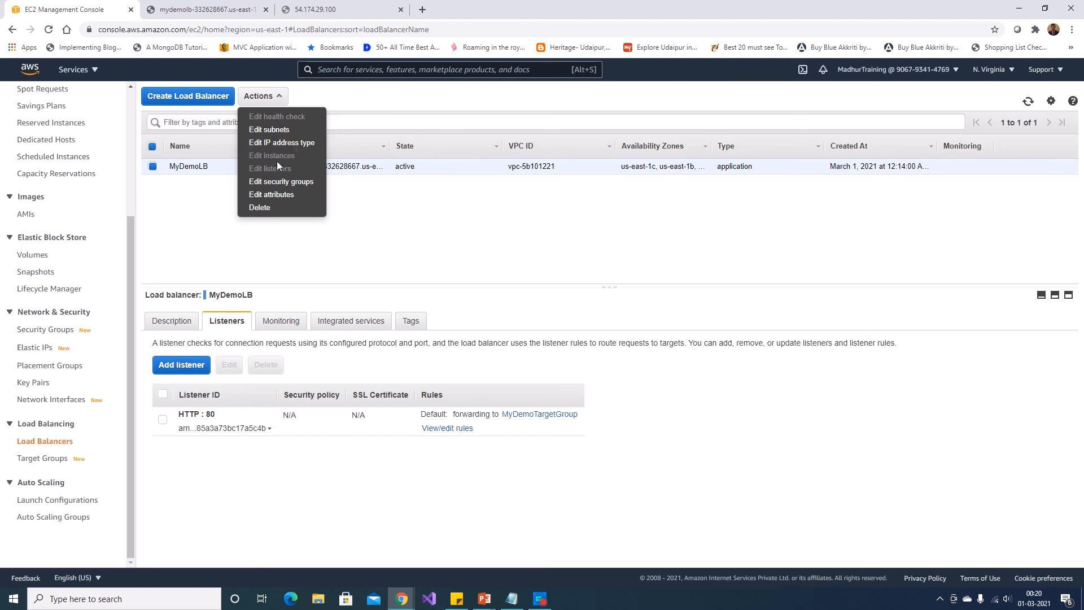
left_click(428, 254)
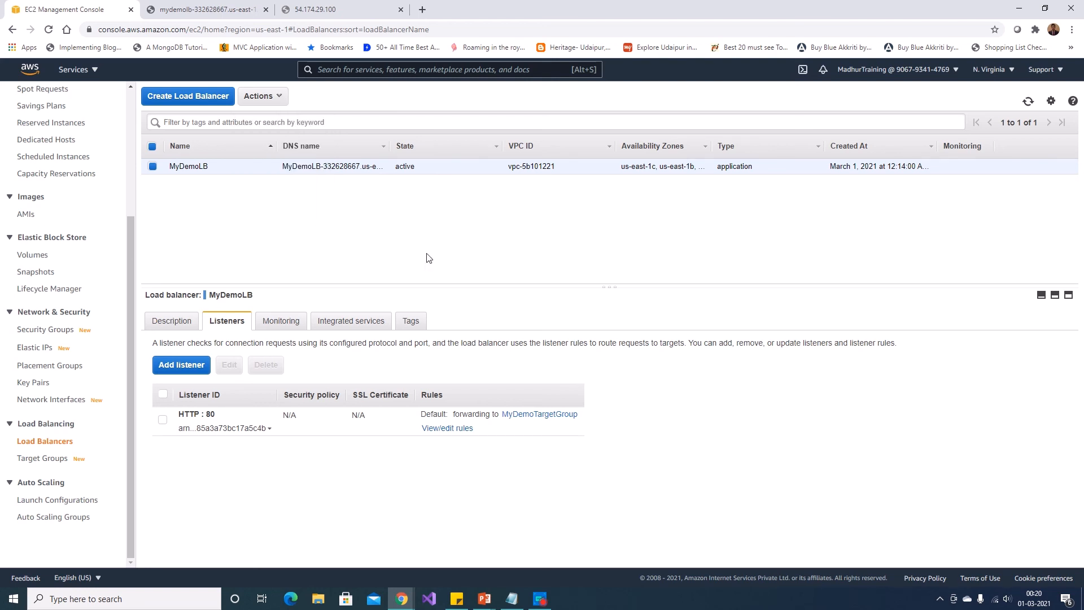